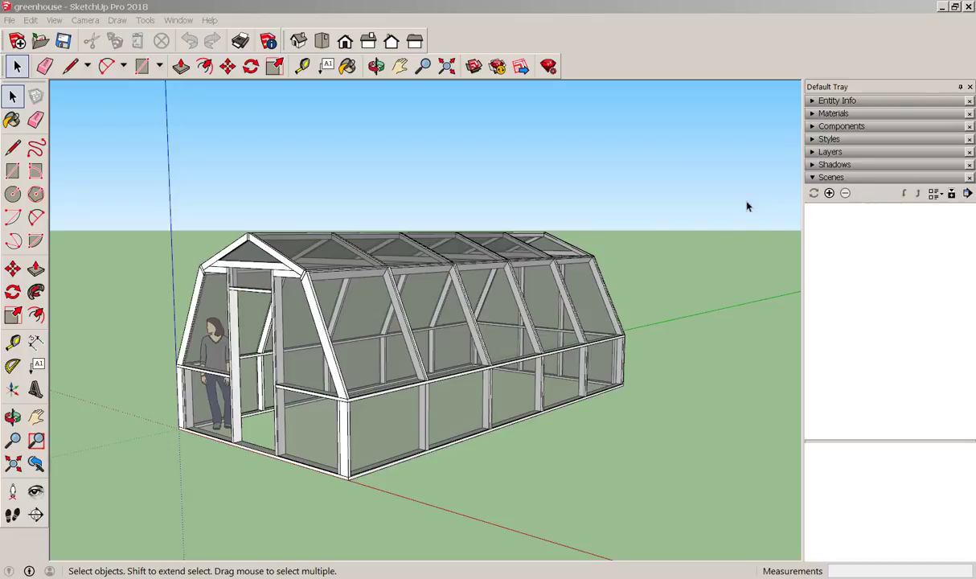
# Apply the Construction Documentation Style with a white background and hide the drawing axes.
pyautogui.click(812, 139)
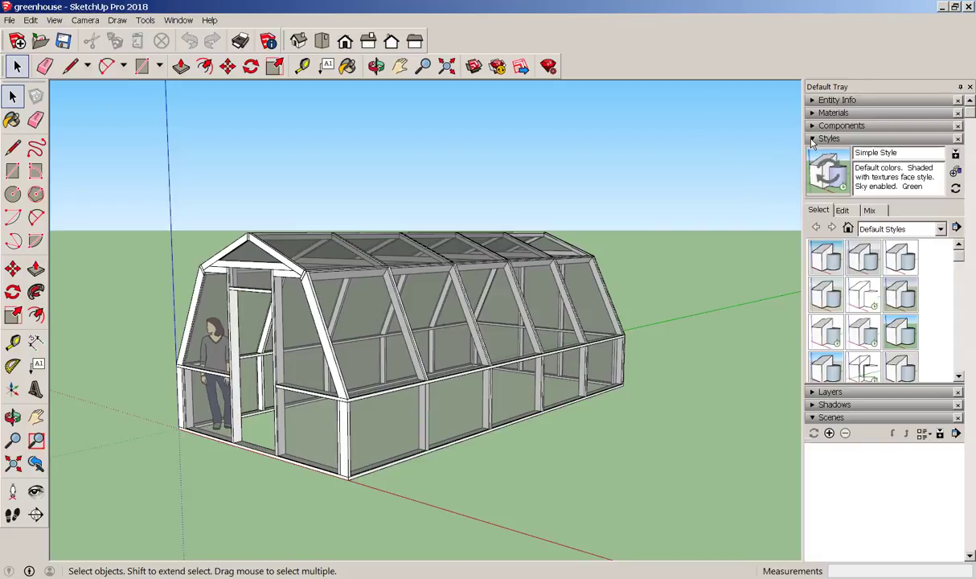
pyautogui.click(898, 259)
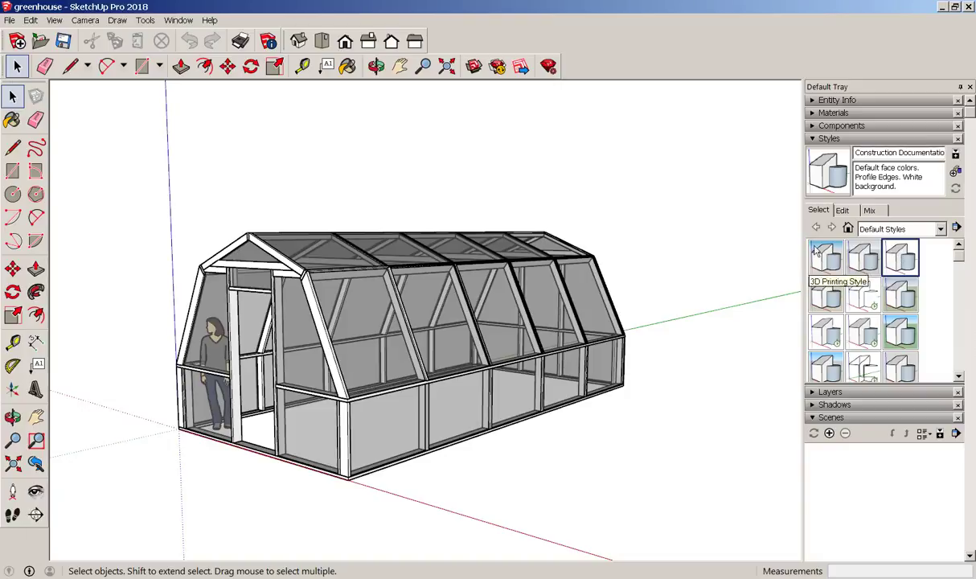
pyautogui.click(53, 21)
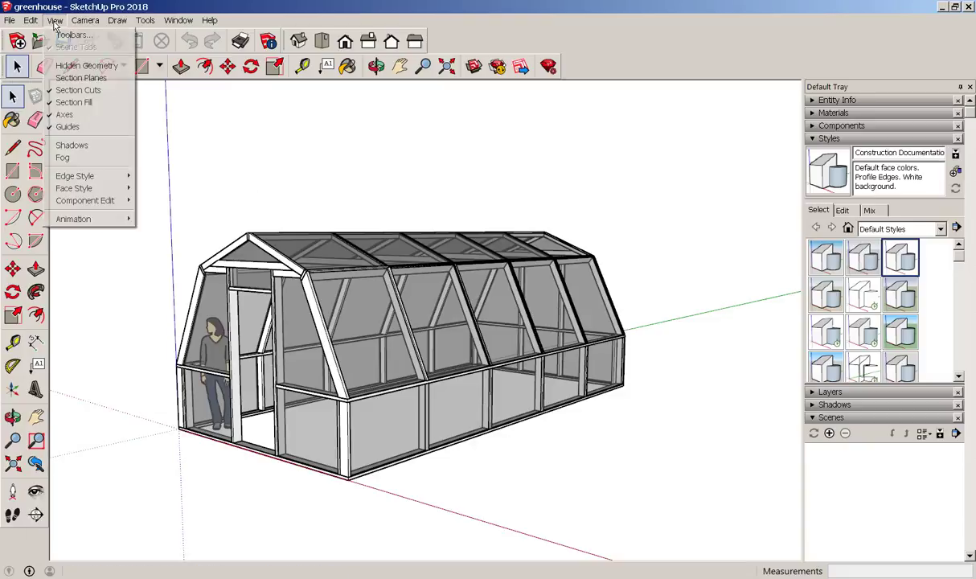
pyautogui.click(59, 115)
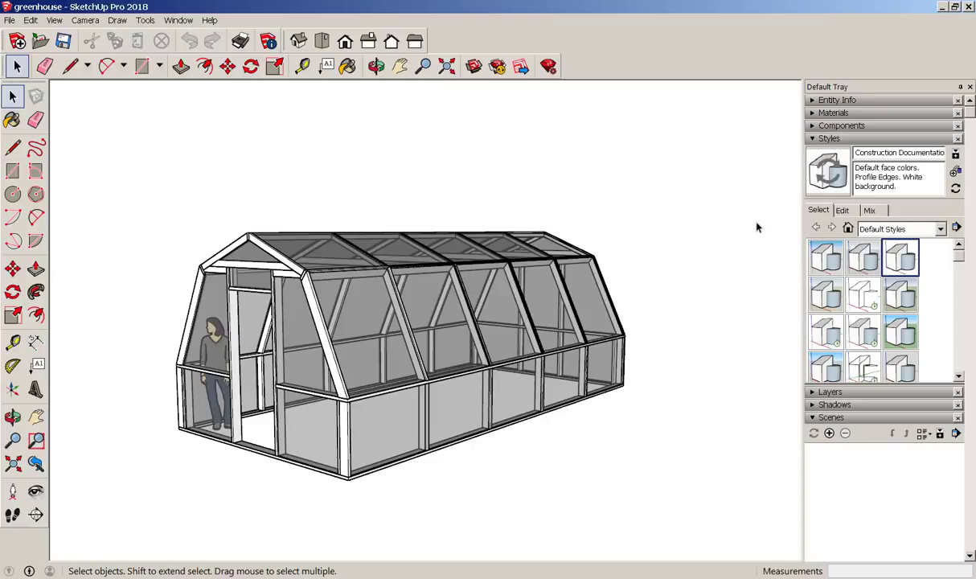
# Add Scene 1 from the current perspective view, keeping the style changes.
pyautogui.click(812, 140)
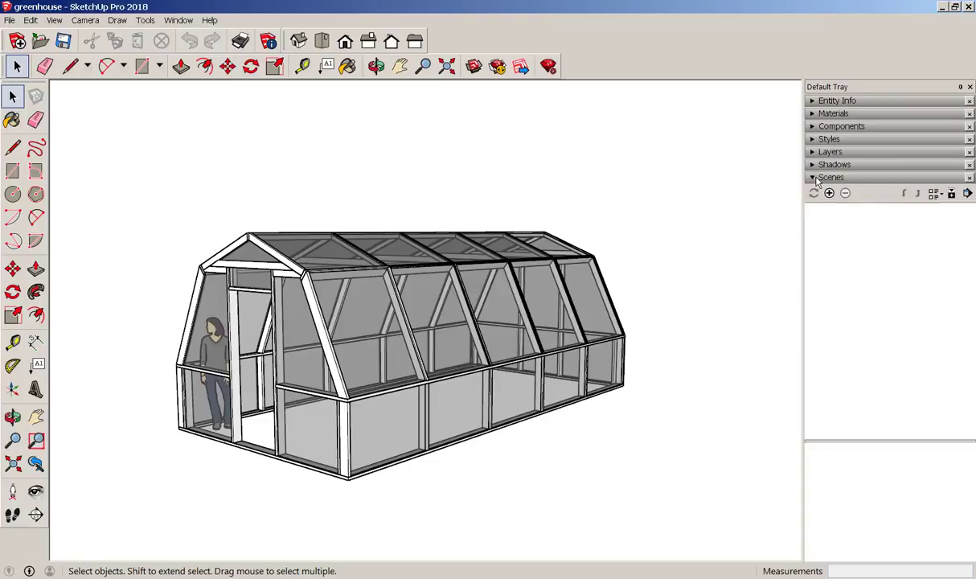
pyautogui.click(816, 178)
pyautogui.click(814, 178)
pyautogui.click(830, 193)
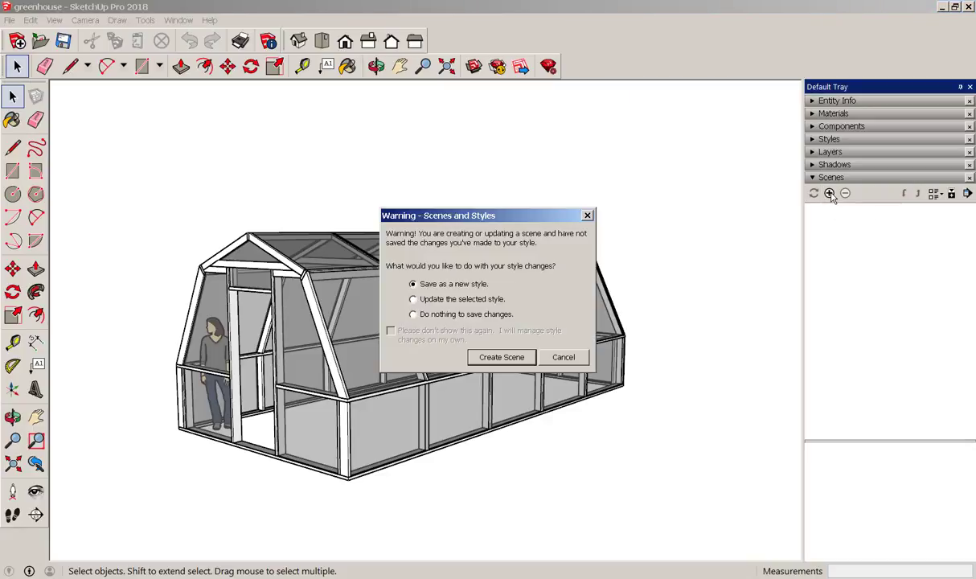
pyautogui.click(482, 356)
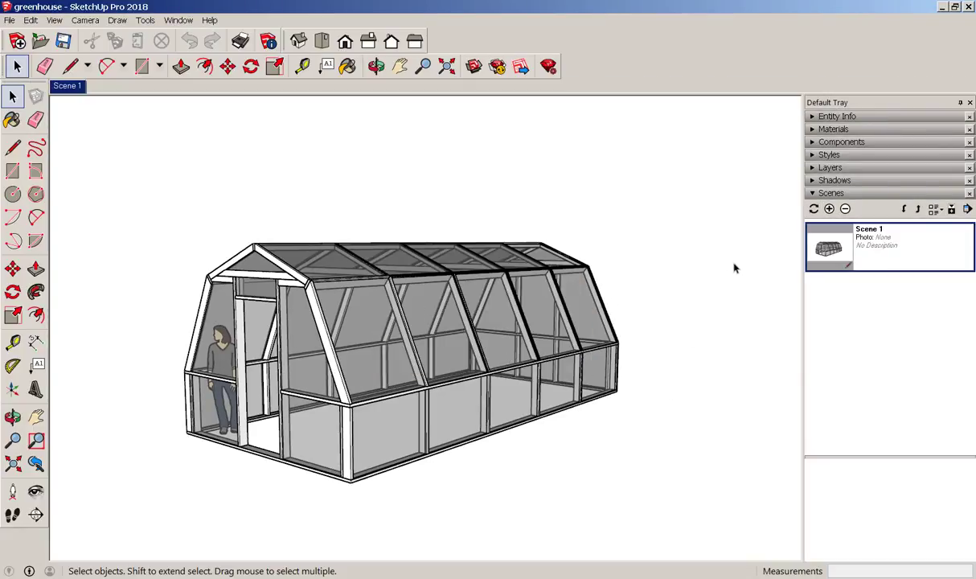
# Add Scene 2 and update it to store the Top view.
pyautogui.click(829, 208)
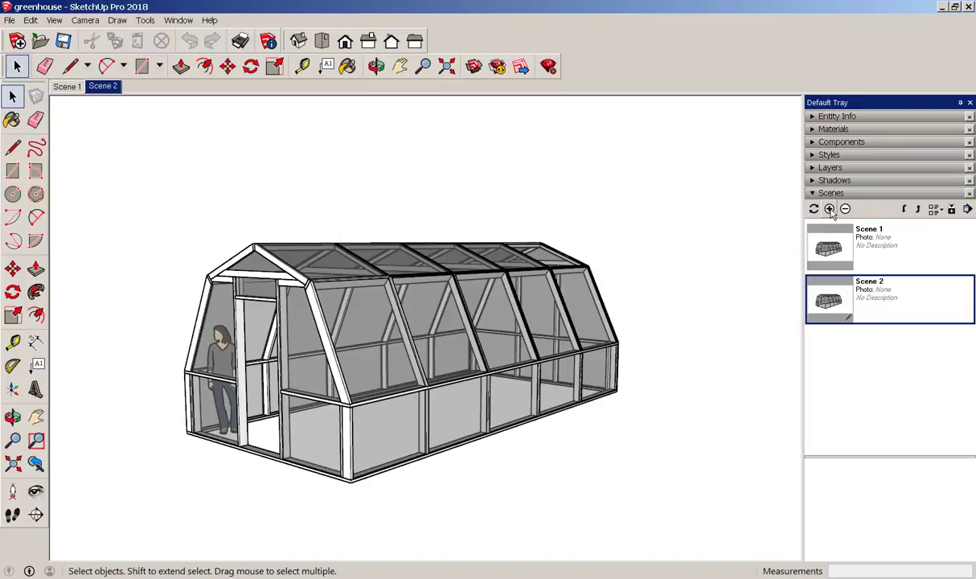
pyautogui.click(323, 42)
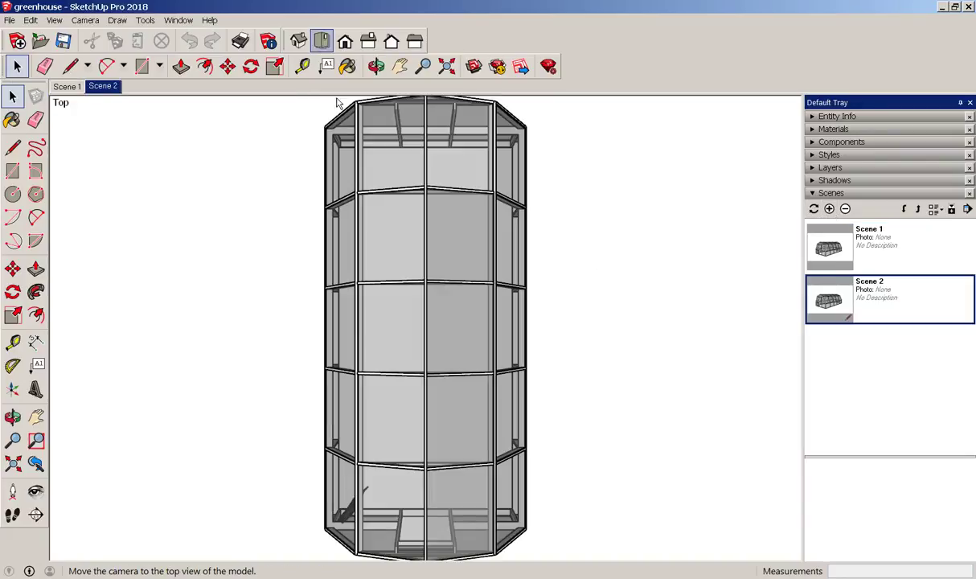
pyautogui.rightClick(922, 301)
pyautogui.click(833, 316)
pyautogui.click(448, 349)
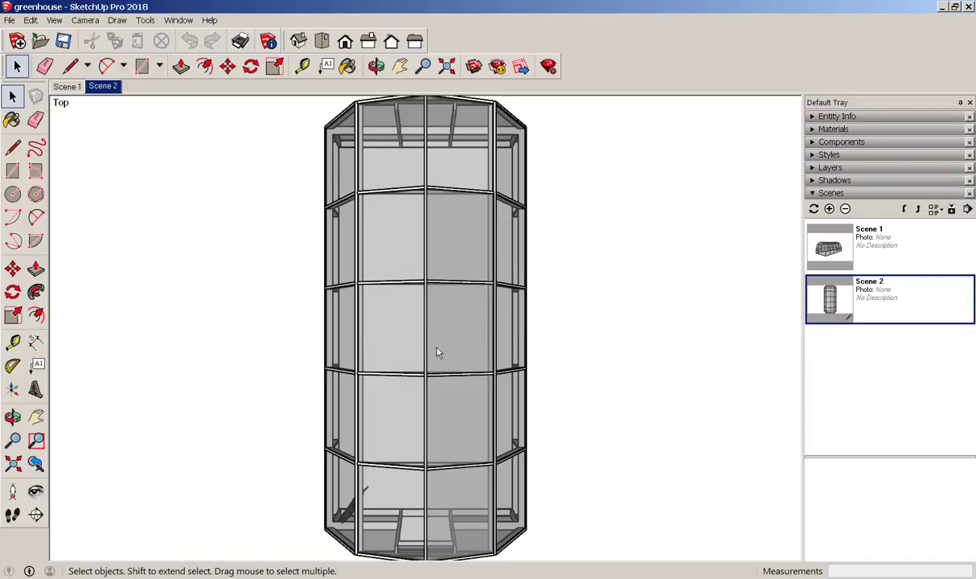
# Add Scene 3 and update it to store the Right side view.
pyautogui.click(368, 40)
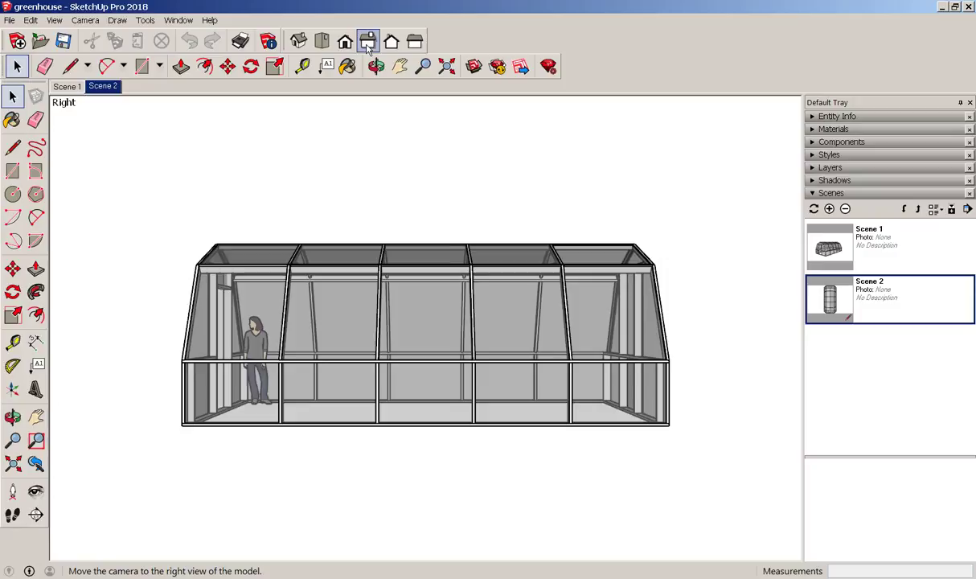
pyautogui.click(829, 208)
pyautogui.rightClick(825, 359)
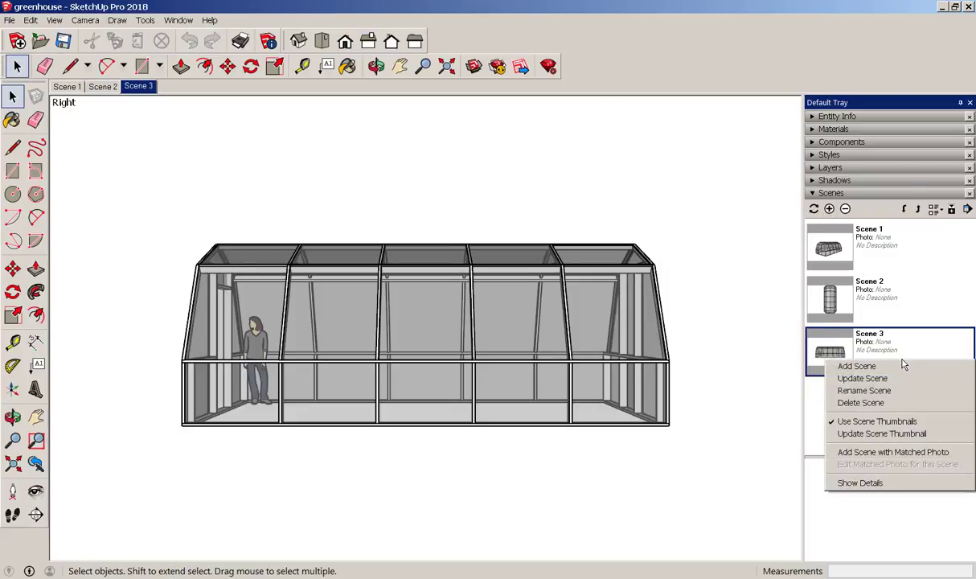
pyautogui.click(862, 378)
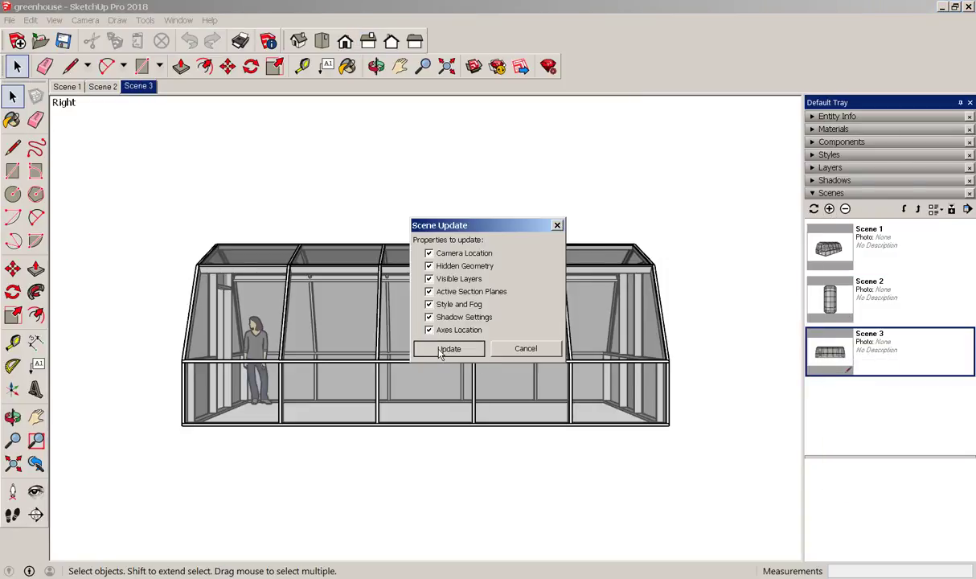
pyautogui.click(447, 349)
# Store a parallel-projection Back view as Scene 4 and save the model.
pyautogui.click(392, 41)
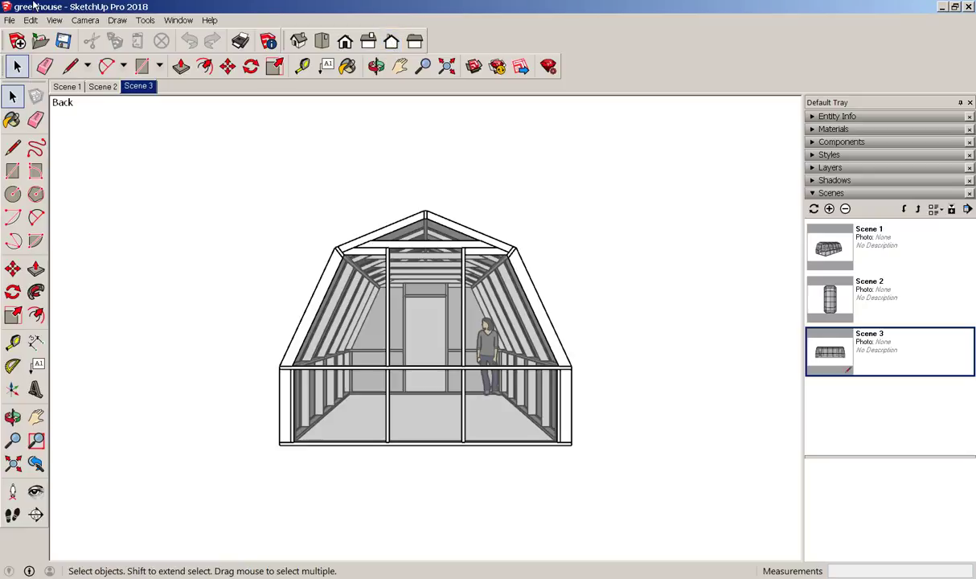
pyautogui.click(76, 20)
pyautogui.click(89, 76)
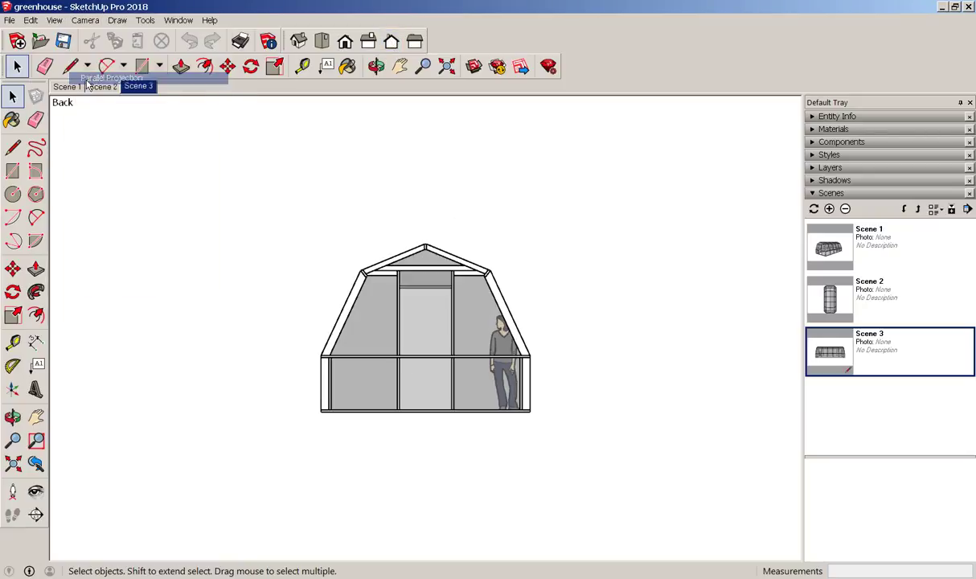
pyautogui.click(829, 208)
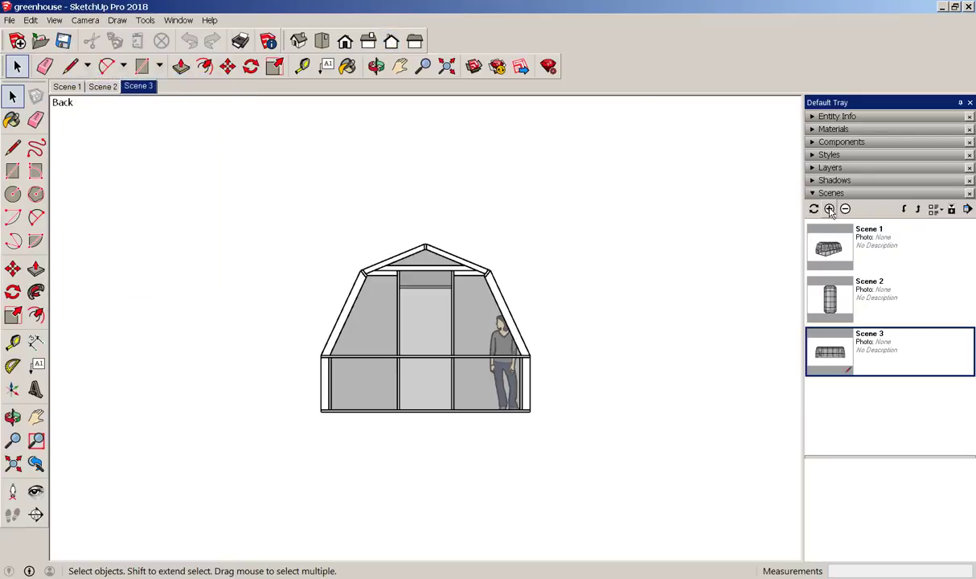
pyautogui.rightClick(914, 416)
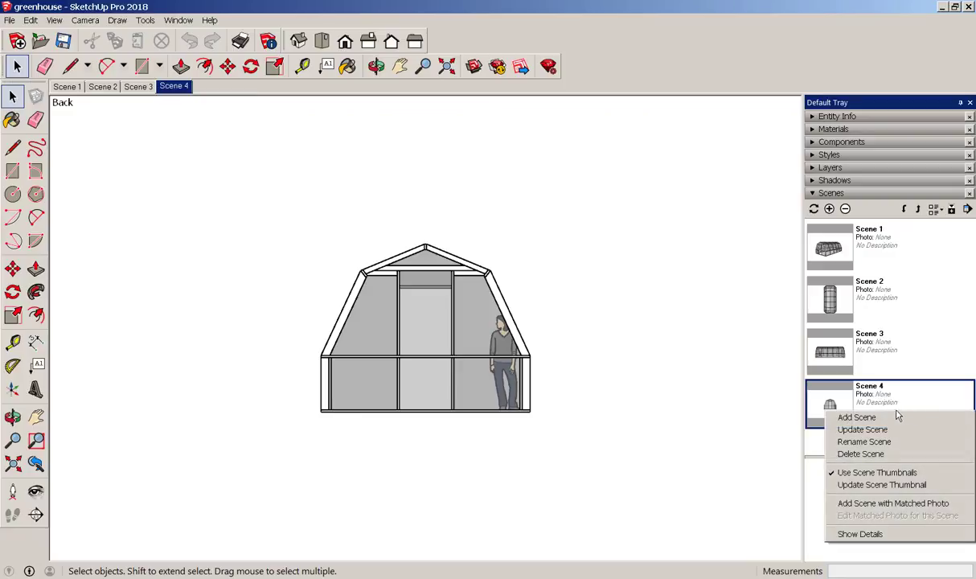
pyautogui.click(858, 429)
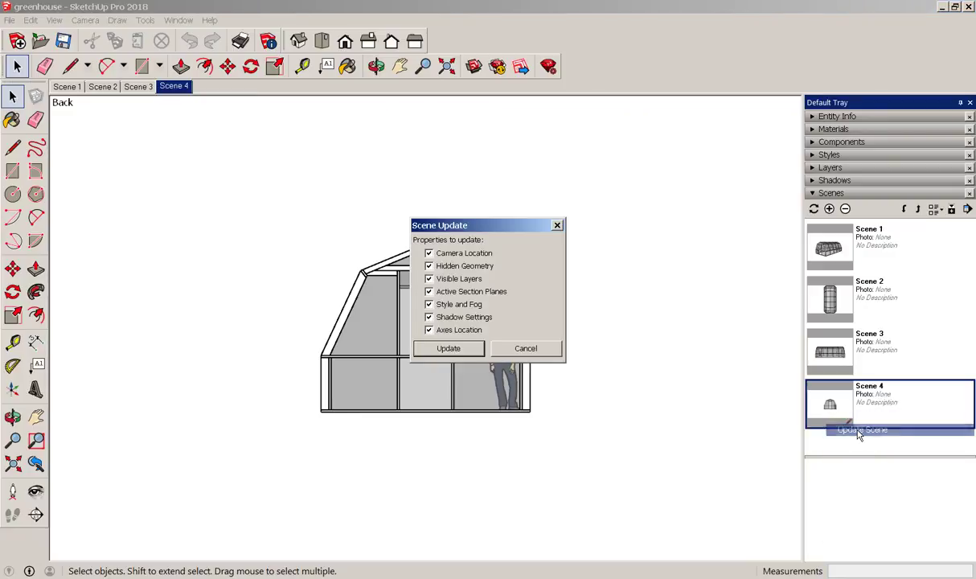
pyautogui.click(450, 348)
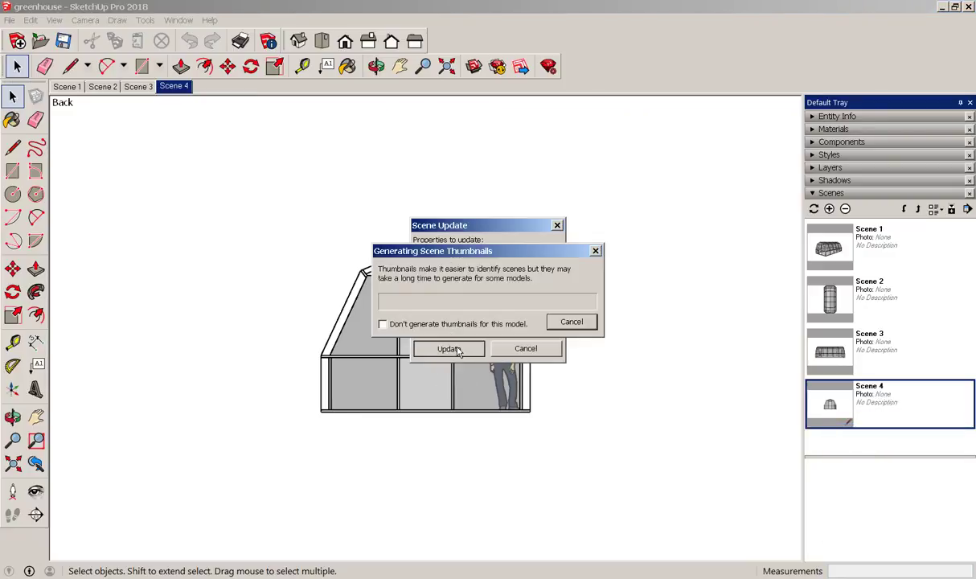
pyautogui.click(63, 43)
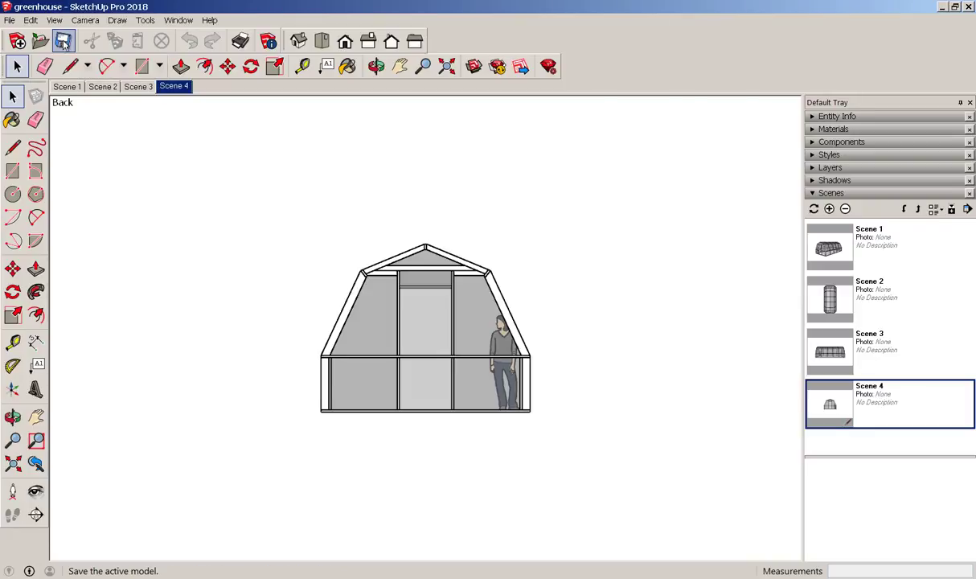
# Send the greenhouse model to LayOut from the toolbar.
pyautogui.click(520, 67)
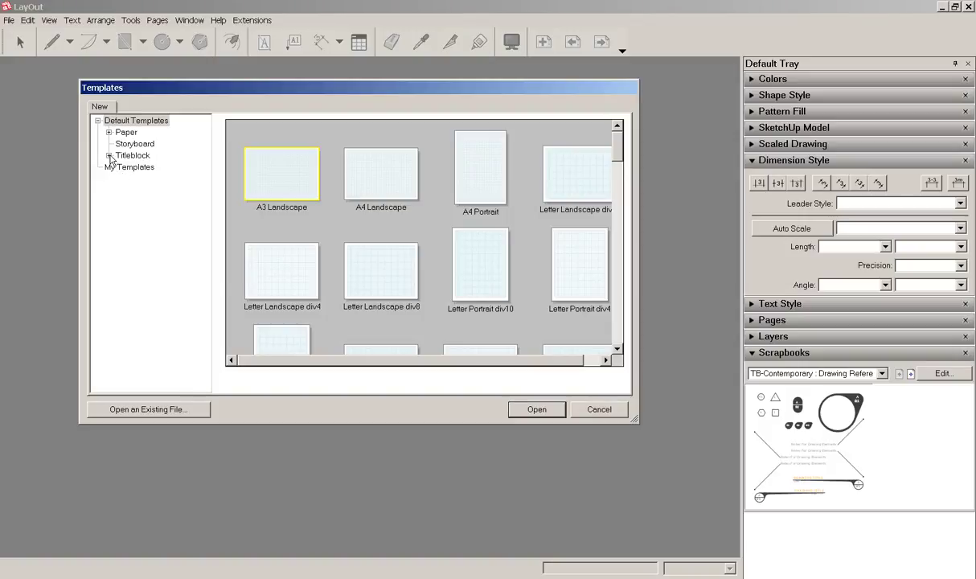
# Start a new document from the Rounded titleblock's A4 Landscape template.
pyautogui.click(109, 156)
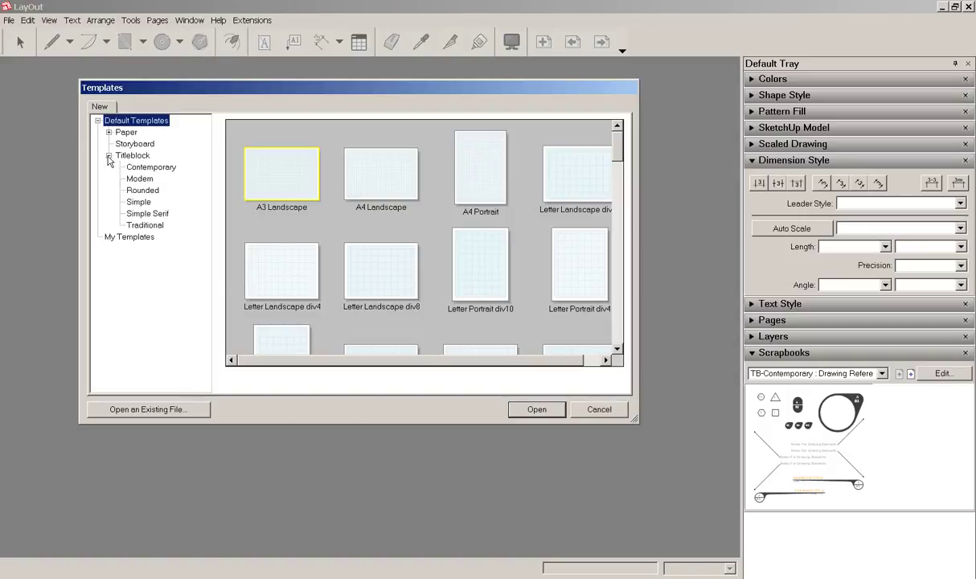
pyautogui.click(136, 190)
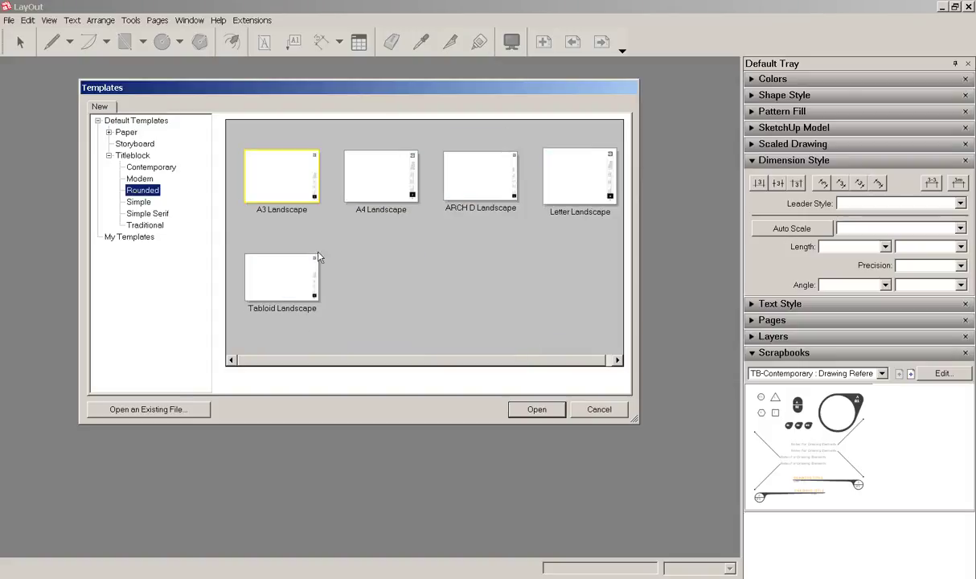
pyautogui.doubleClick(387, 186)
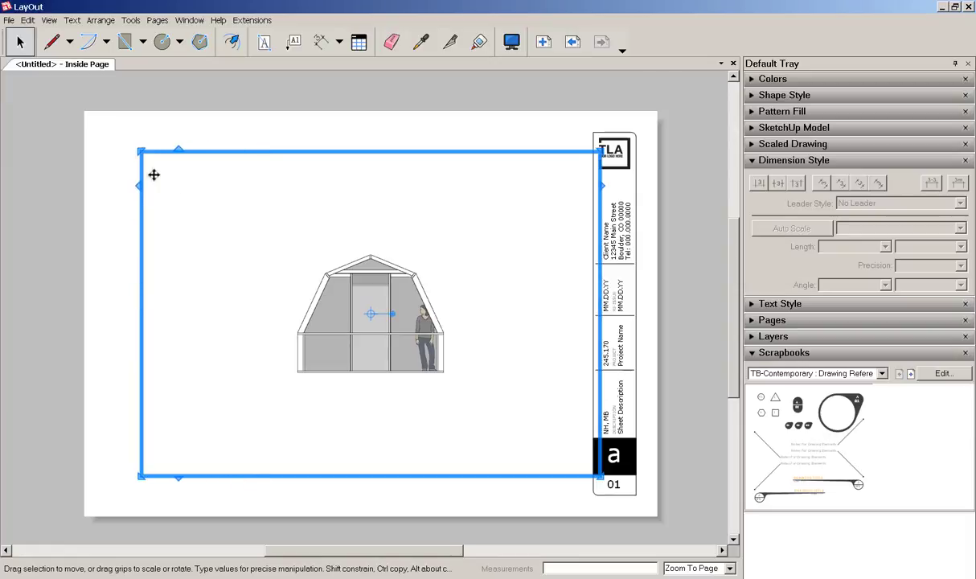
# Scale the greenhouse viewport down to 0.353 and move it to the page's top-left corner.
pyautogui.moveTo(140, 150); pyautogui.dragTo(455, 362)
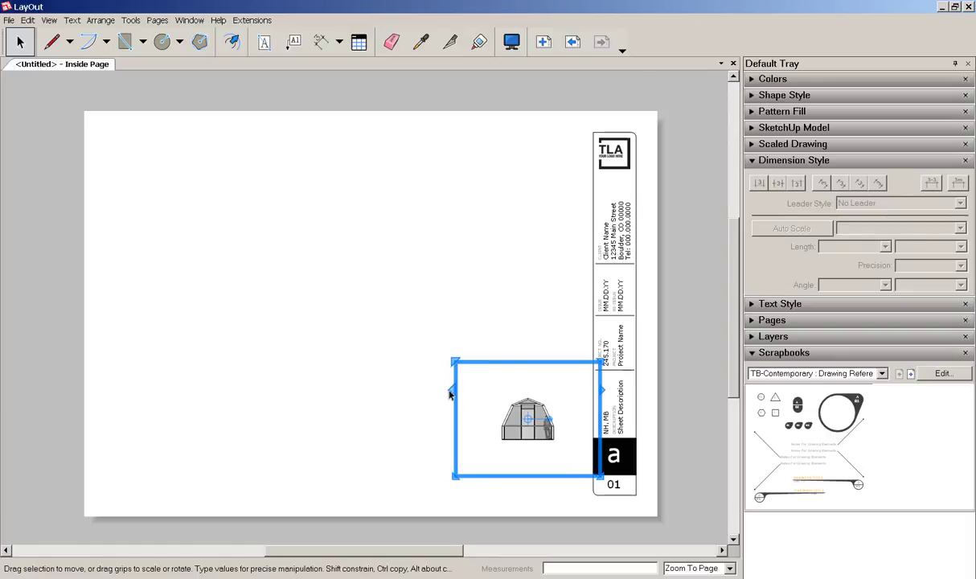
pyautogui.moveTo(527, 418); pyautogui.dragTo(337, 381)
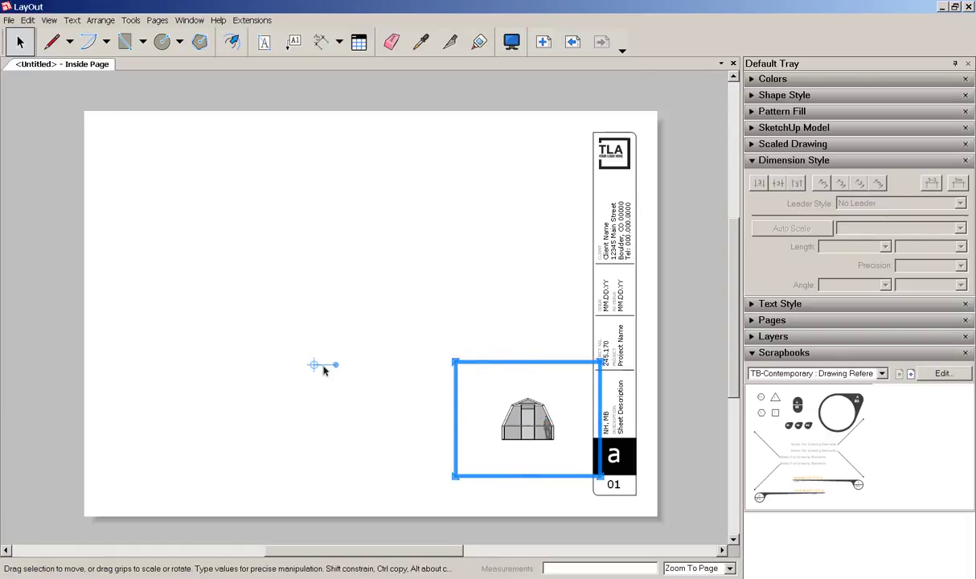
pyautogui.moveTo(539, 419); pyautogui.dragTo(205, 199)
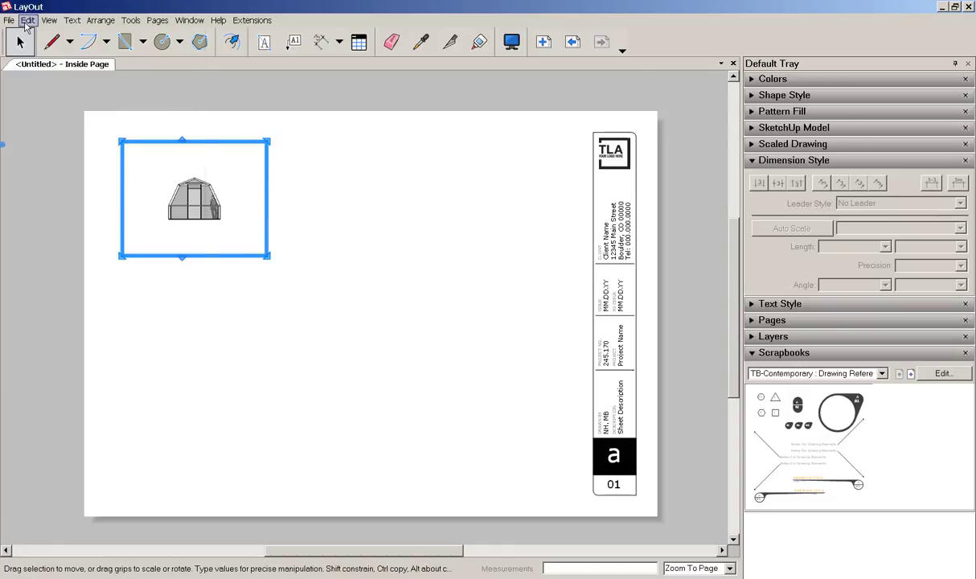
# Paste three viewport copies, placing them below, right of, and lower-right of the original.
pyautogui.click(27, 22)
pyautogui.click(37, 129)
pyautogui.click(27, 23)
pyautogui.click(50, 129)
pyautogui.moveTo(205, 220); pyautogui.dragTo(208, 392)
pyautogui.click(201, 201)
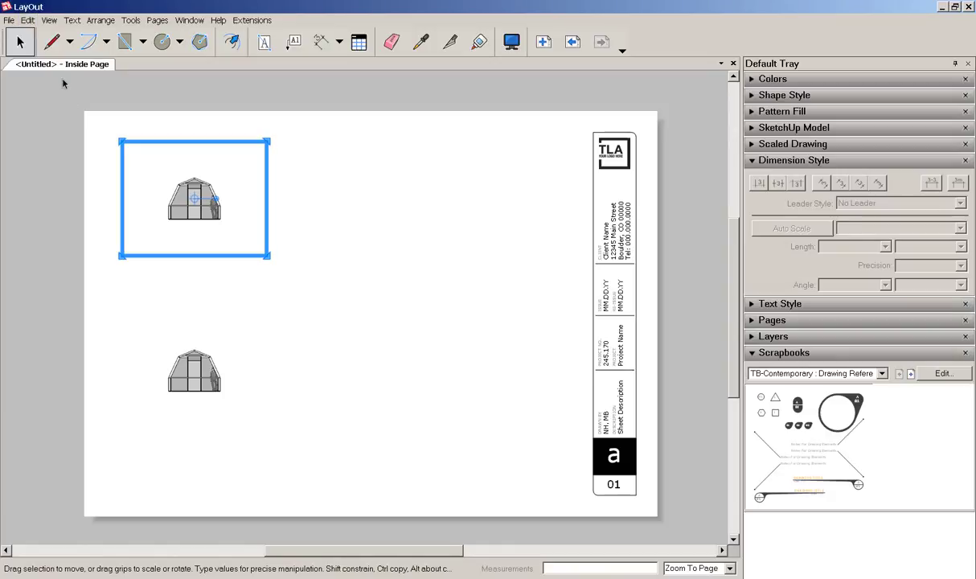
pyautogui.click(28, 20)
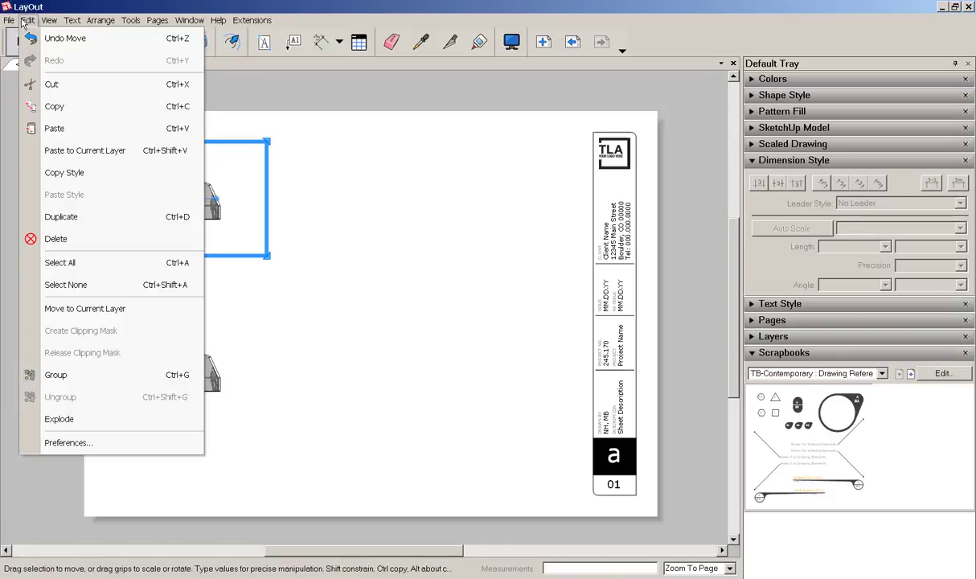
pyautogui.click(54, 131)
pyautogui.moveTo(205, 201); pyautogui.dragTo(420, 201)
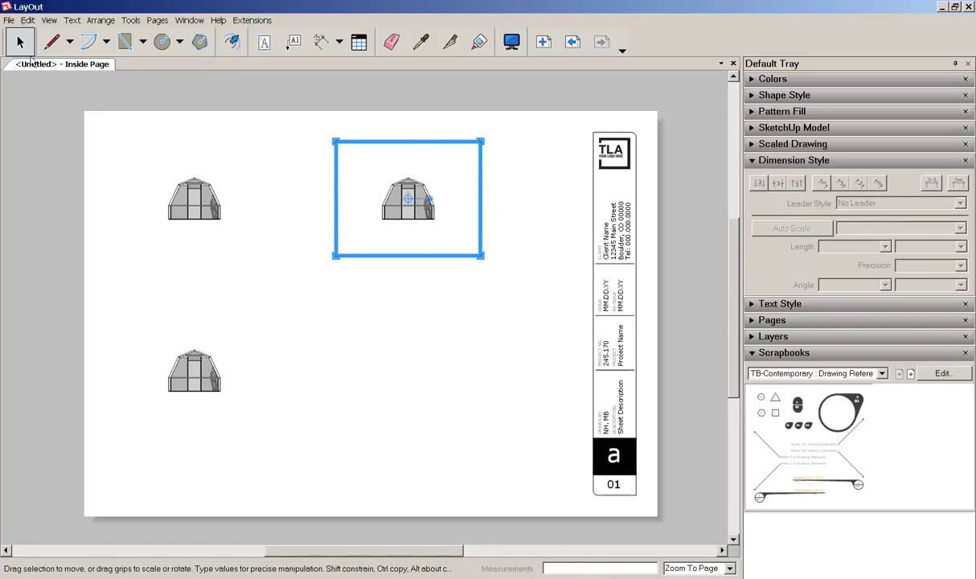
pyautogui.click(27, 20)
pyautogui.click(48, 129)
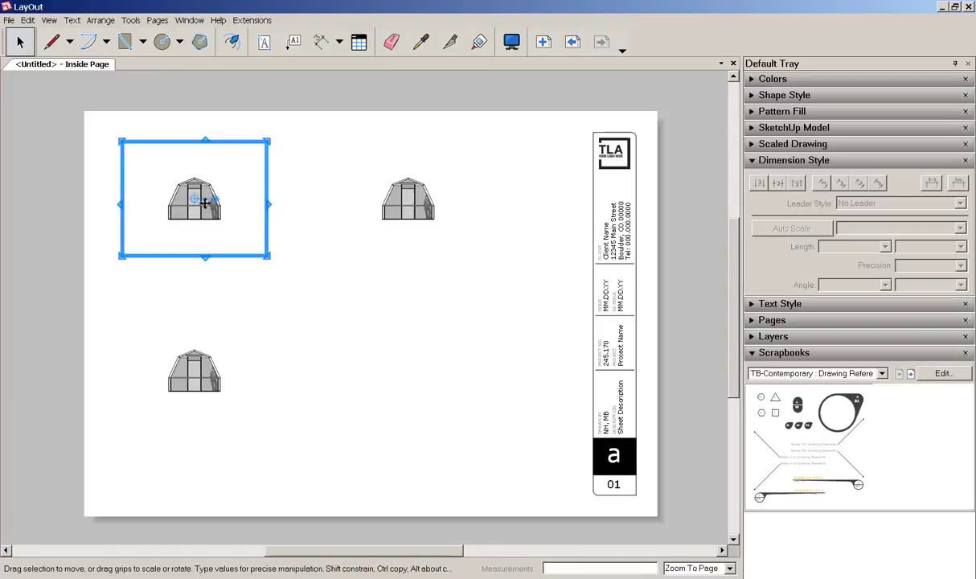
pyautogui.moveTo(207, 205); pyautogui.dragTo(417, 373)
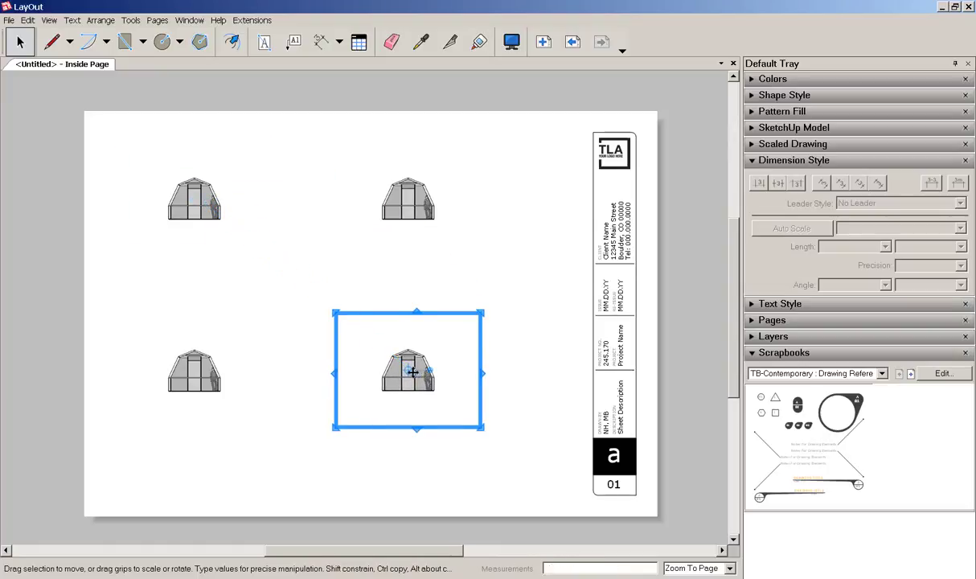
# Show Scene 1 in the upper-left viewport and Scene 2 in the upper-right viewport.
pyautogui.click(106, 284)
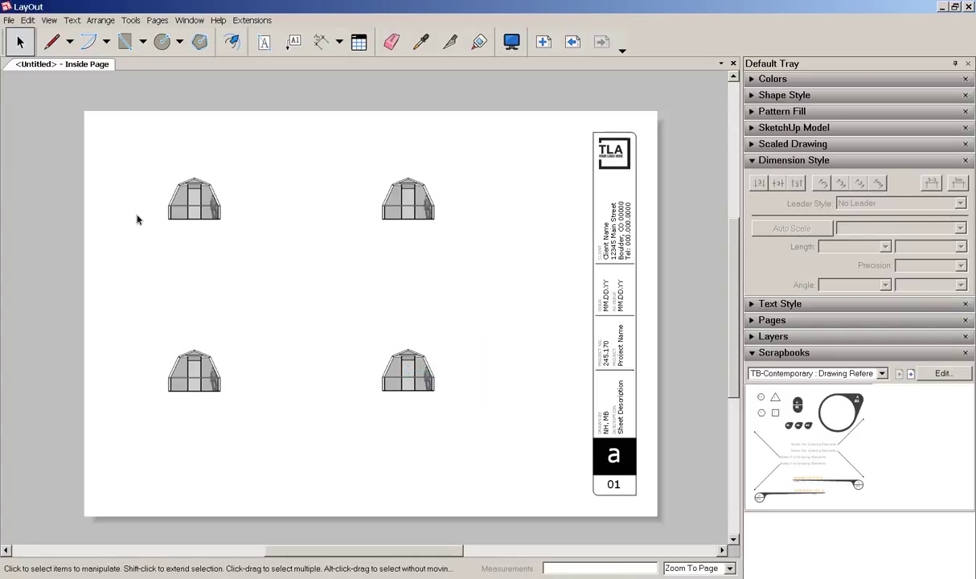
pyautogui.click(205, 200)
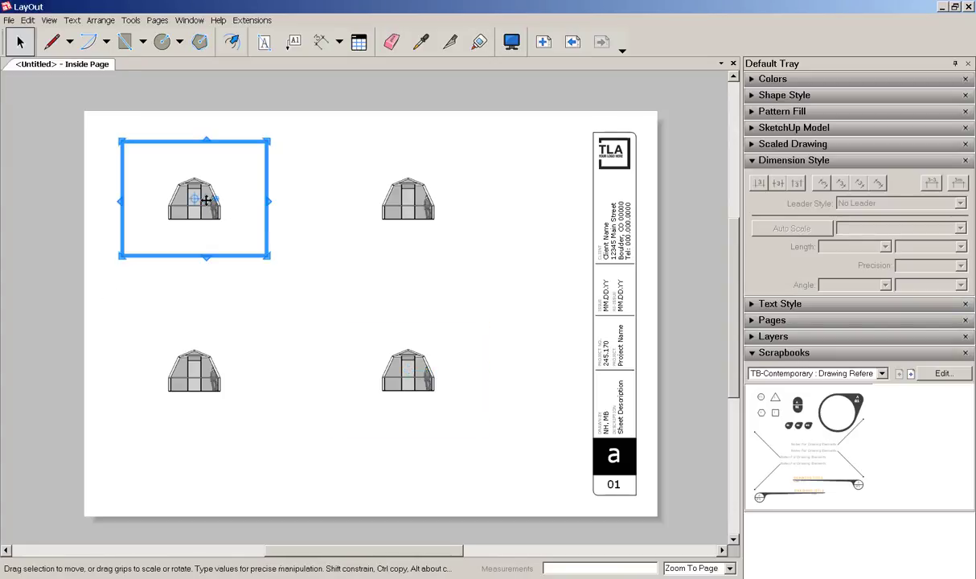
pyautogui.rightClick(205, 201)
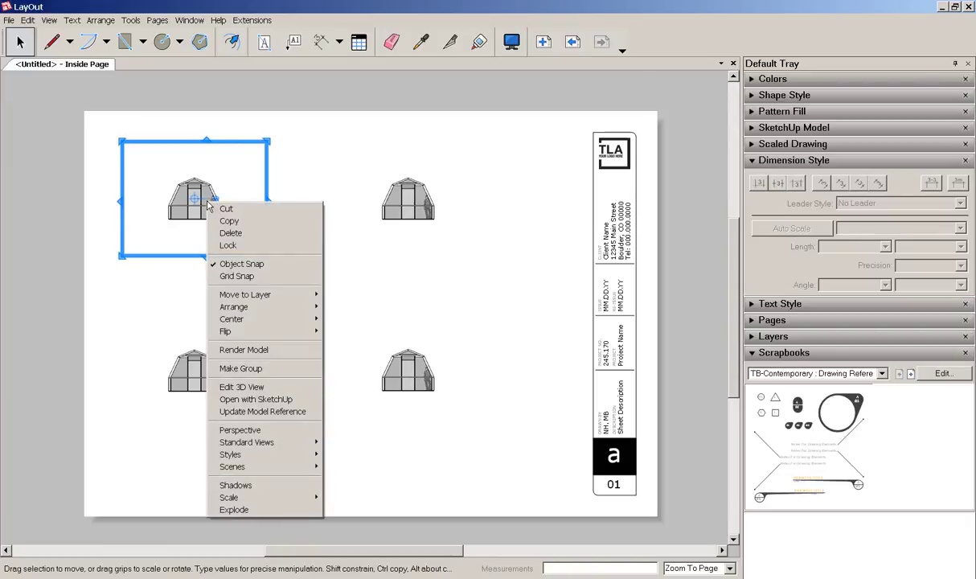
pyautogui.moveTo(243, 468)
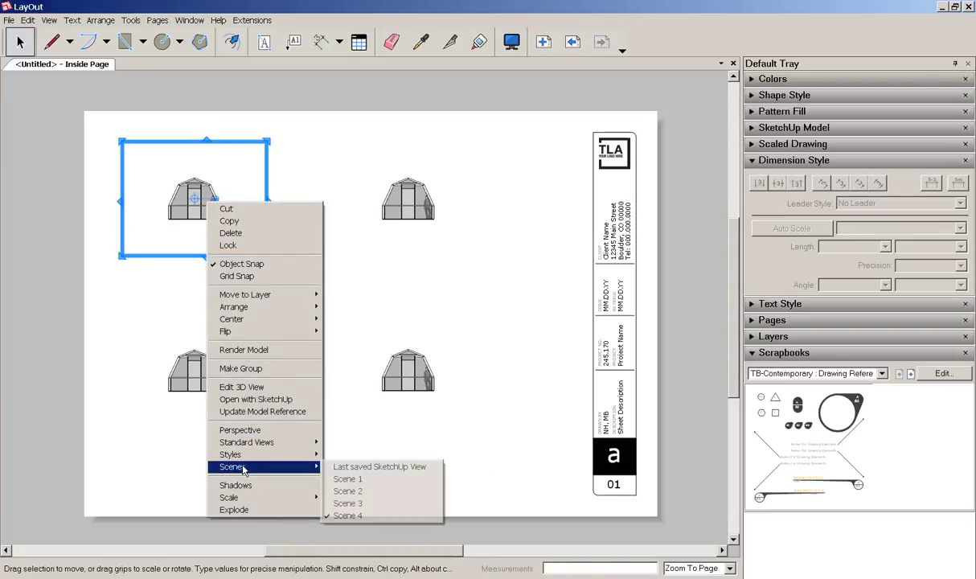
pyautogui.click(347, 481)
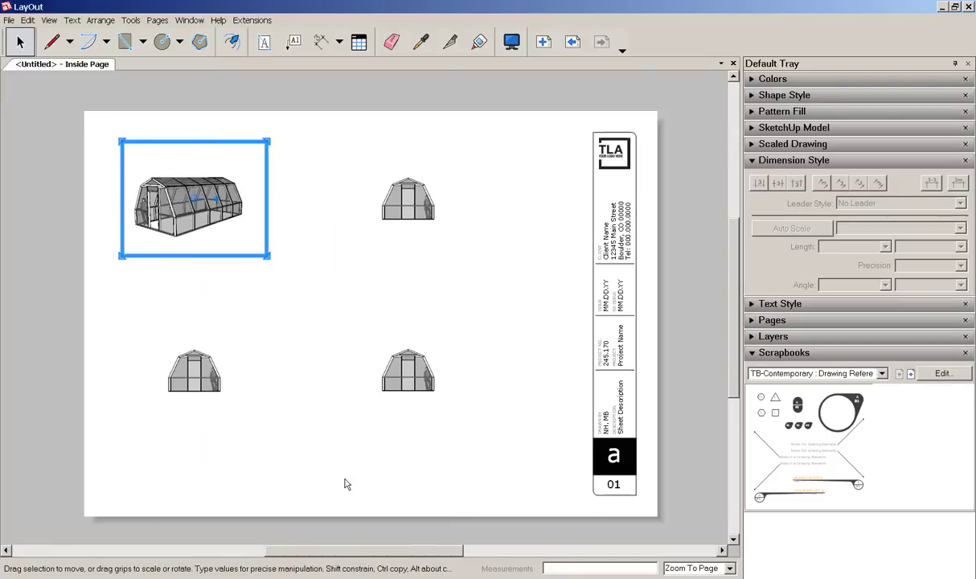
pyautogui.click(407, 201)
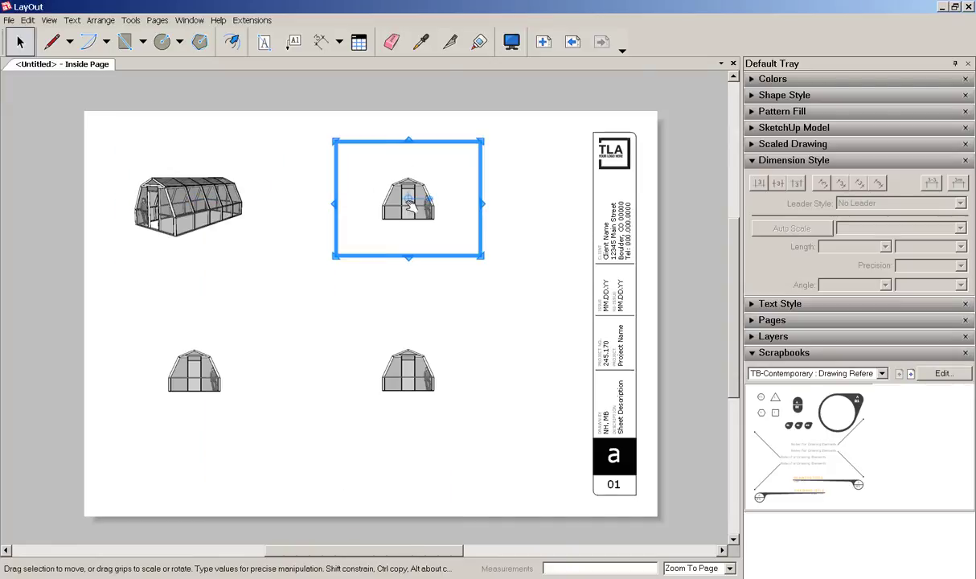
pyautogui.rightClick(408, 203)
pyautogui.moveTo(414, 469)
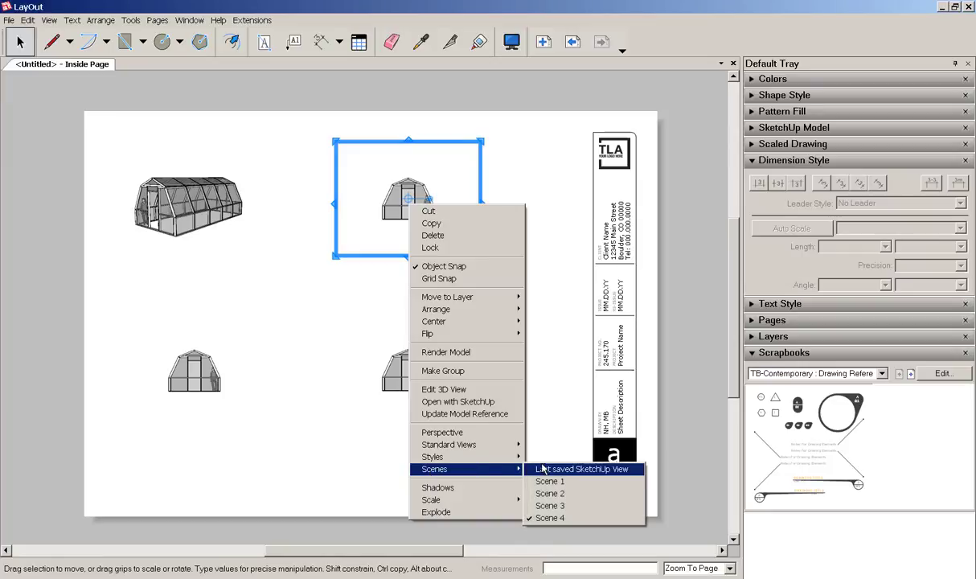
pyautogui.click(550, 493)
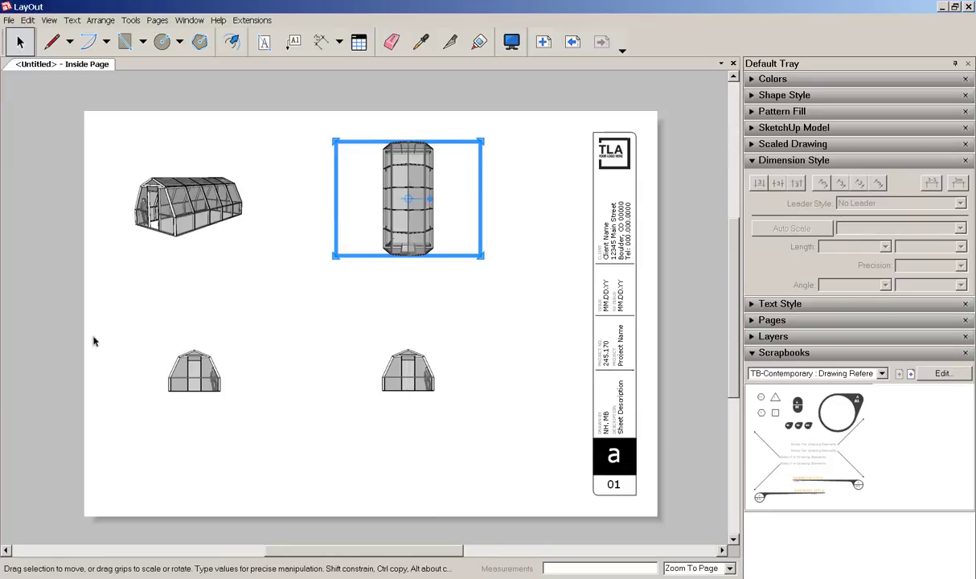
# Show Scene 3 in the lower-left viewport and Scene 4 in the lower-right viewport.
pyautogui.click(195, 371)
pyautogui.rightClick(204, 384)
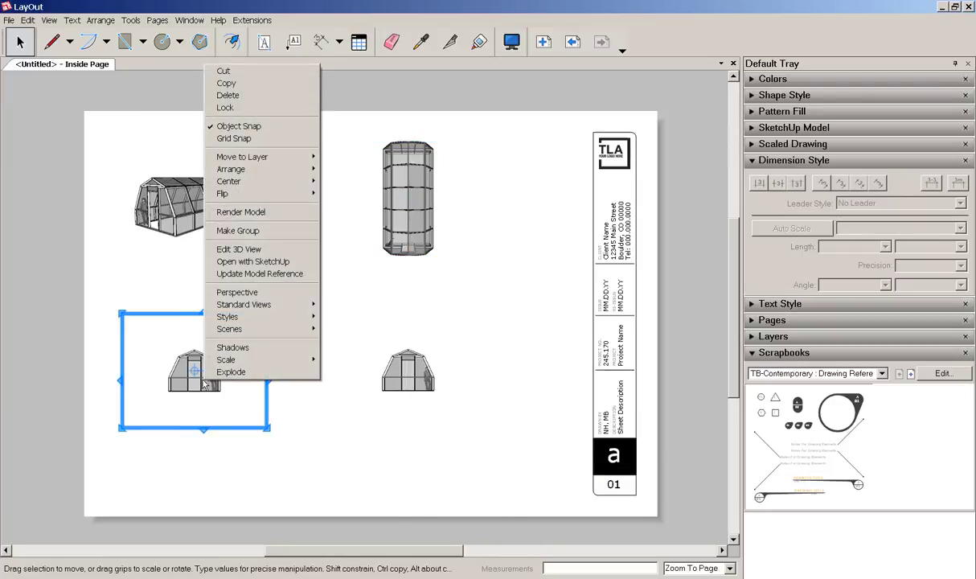
pyautogui.moveTo(229, 329)
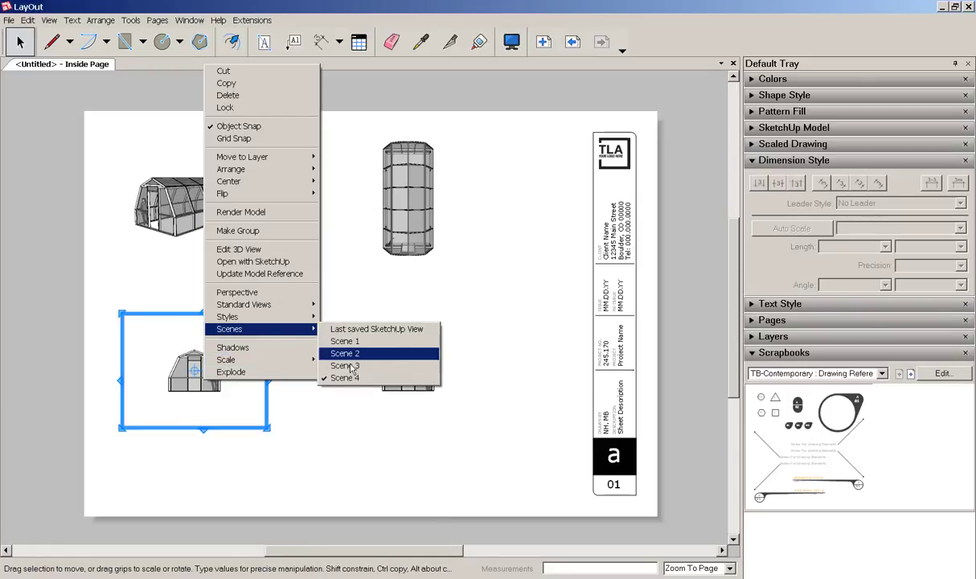
pyautogui.click(347, 366)
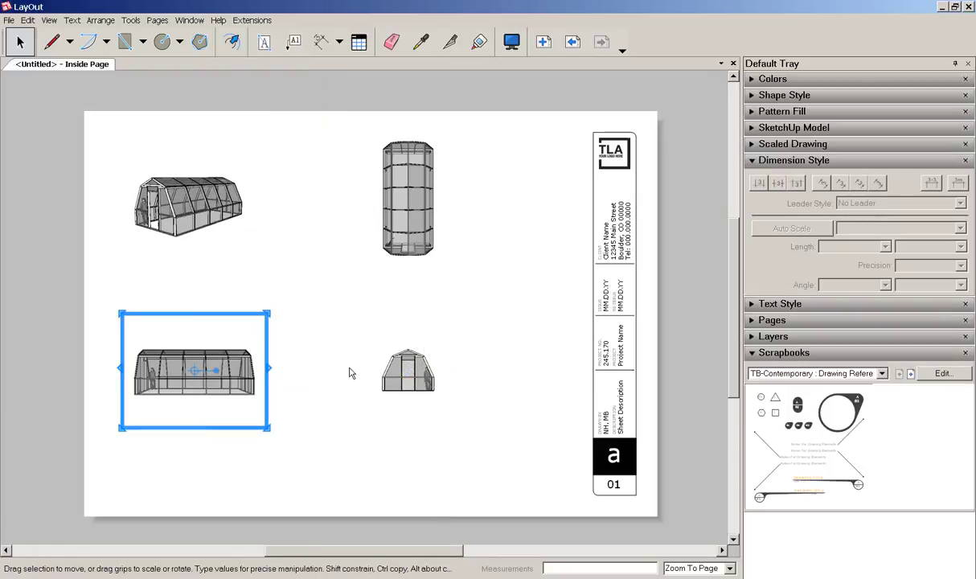
pyautogui.click(436, 385)
pyautogui.rightClick(427, 373)
pyautogui.moveTo(434, 322)
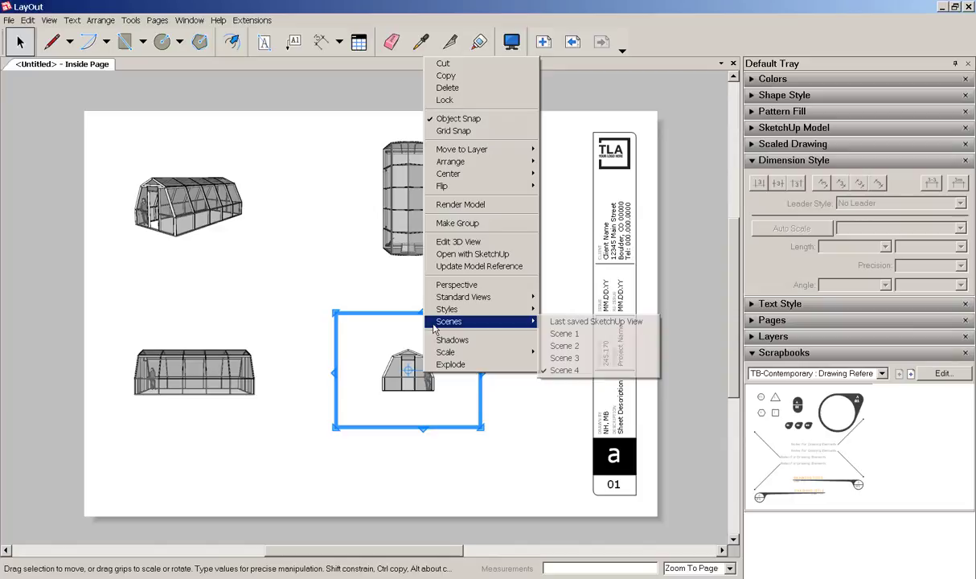
pyautogui.click(564, 370)
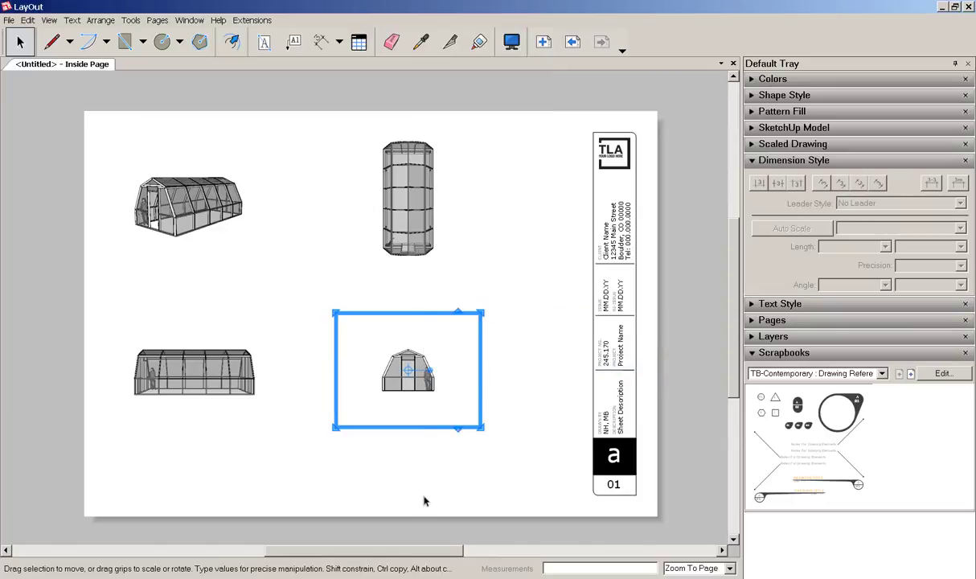
# Set the perspective viewport to a larger scale and widen its frame to the right.
pyautogui.click(191, 206)
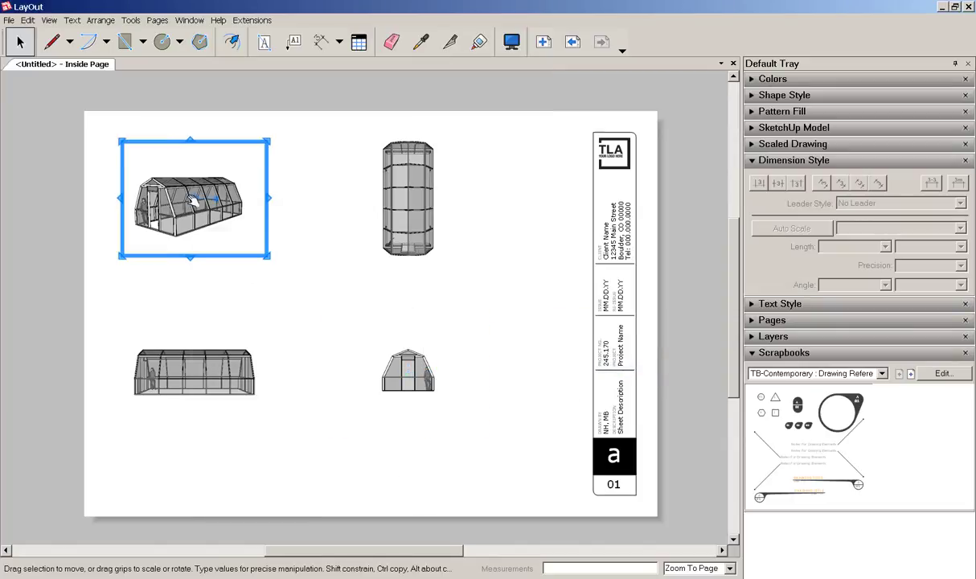
pyautogui.rightClick(192, 203)
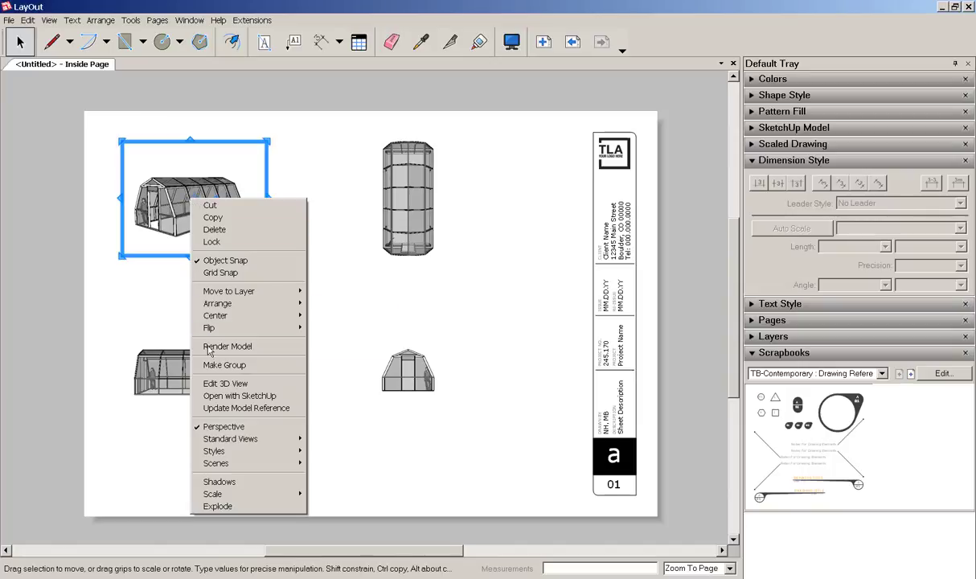
pyautogui.moveTo(225, 492)
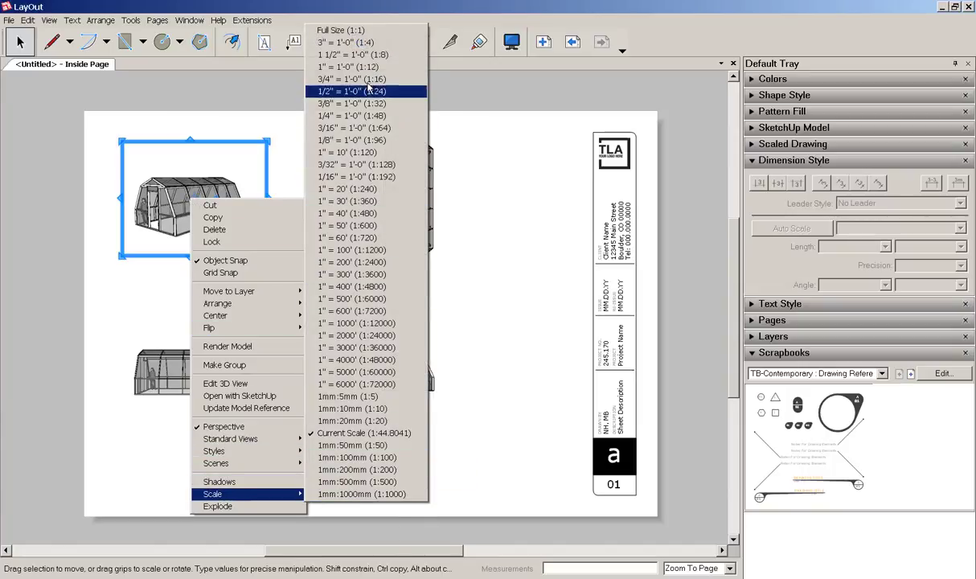
pyautogui.click(370, 119)
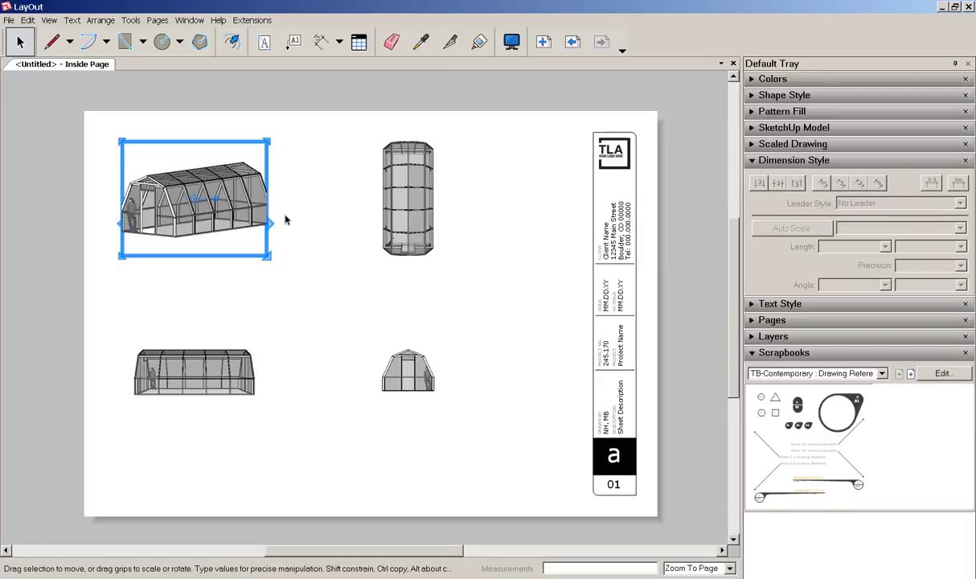
pyautogui.moveTo(271, 215); pyautogui.dragTo(315, 215)
pyautogui.click(321, 219)
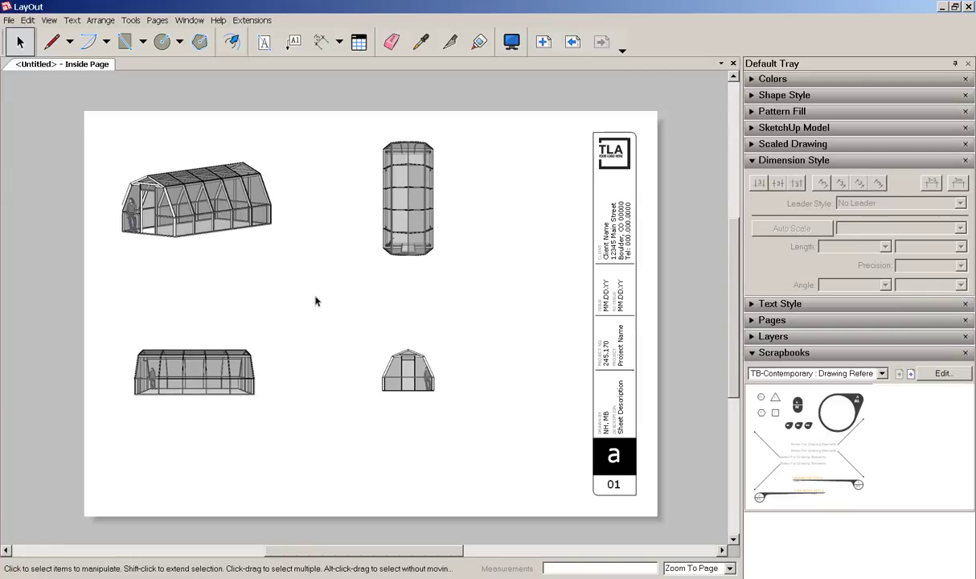
# Orbit the perspective greenhouse to a higher oblique view.
pyautogui.click(207, 202)
pyautogui.doubleClick(207, 201)
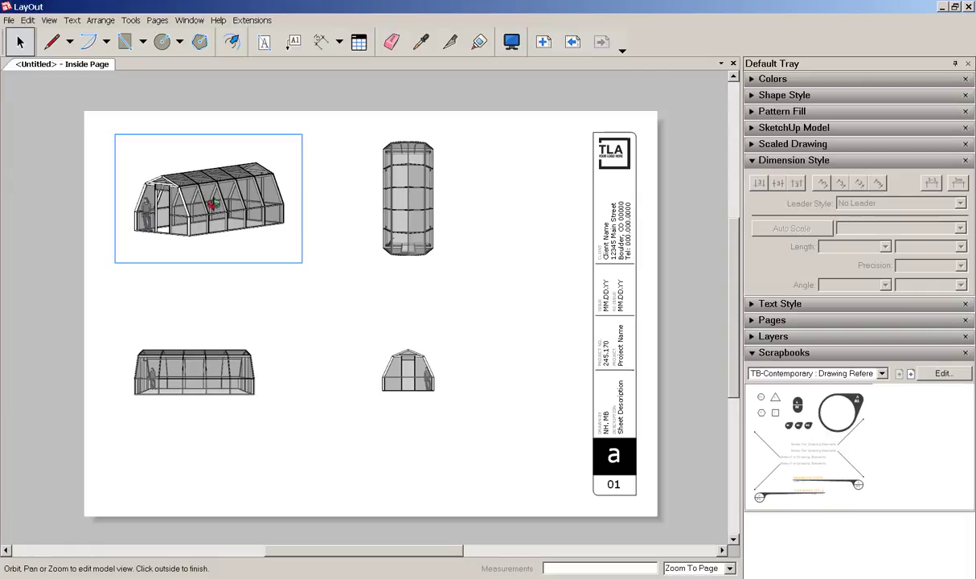
pyautogui.moveTo(203, 191)
pyautogui.mouseDown()
pyautogui.moveTo(230, 160)
pyautogui.moveTo(217, 216)
pyautogui.moveTo(187, 207)
pyautogui.moveTo(199, 210)
pyautogui.mouseUp()
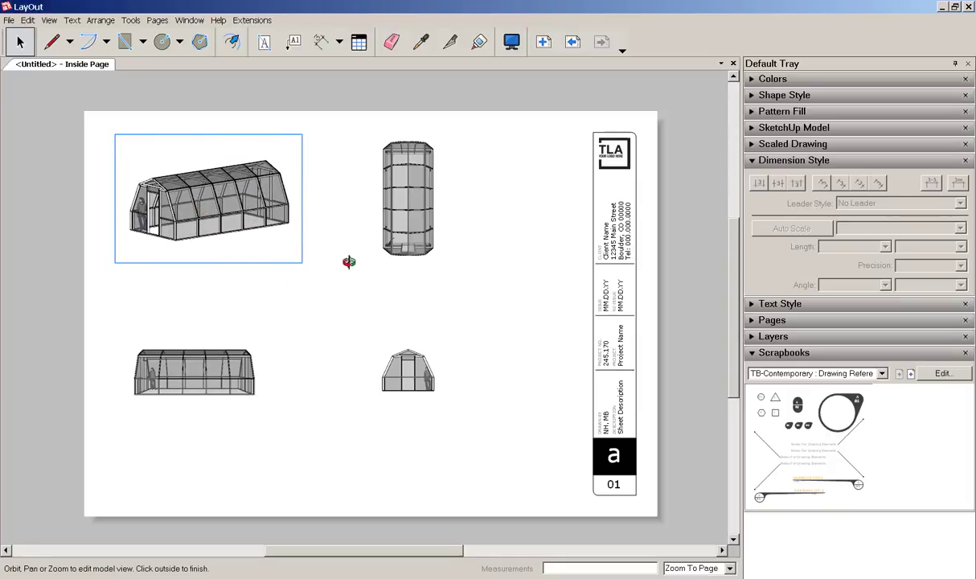
# Set the top-view viewport to 1/4" = 1'-0" scale.
pyautogui.click(407, 207)
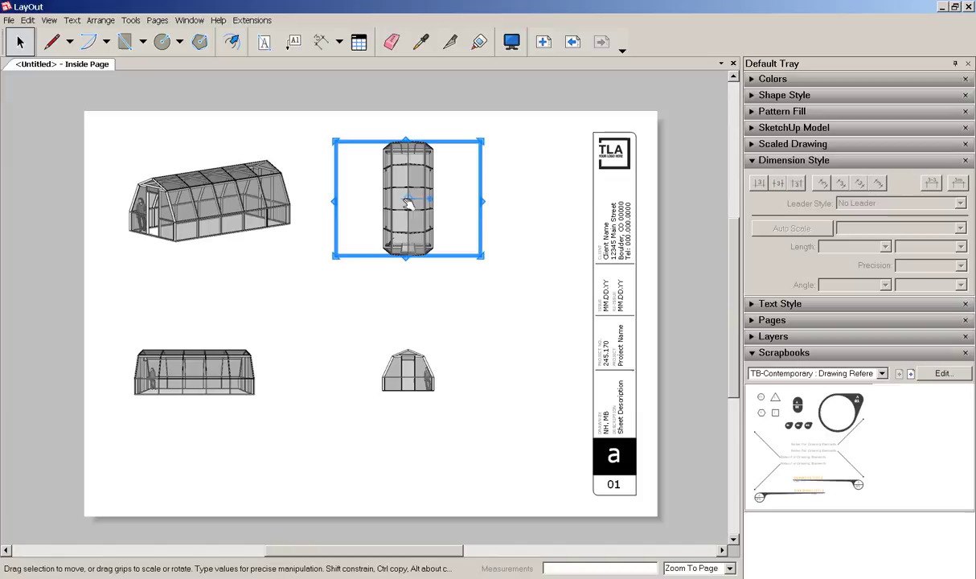
pyautogui.rightClick(406, 201)
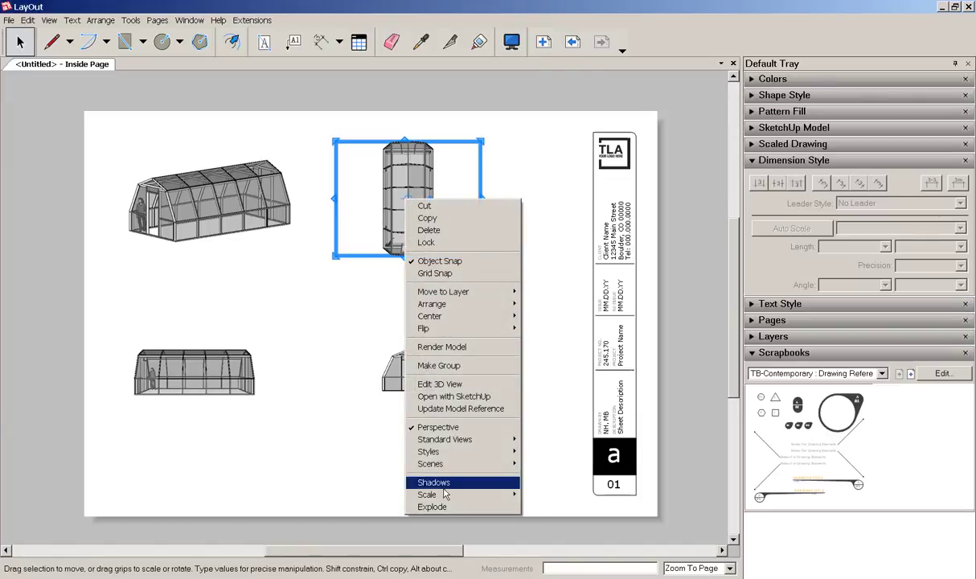
pyautogui.moveTo(474, 495)
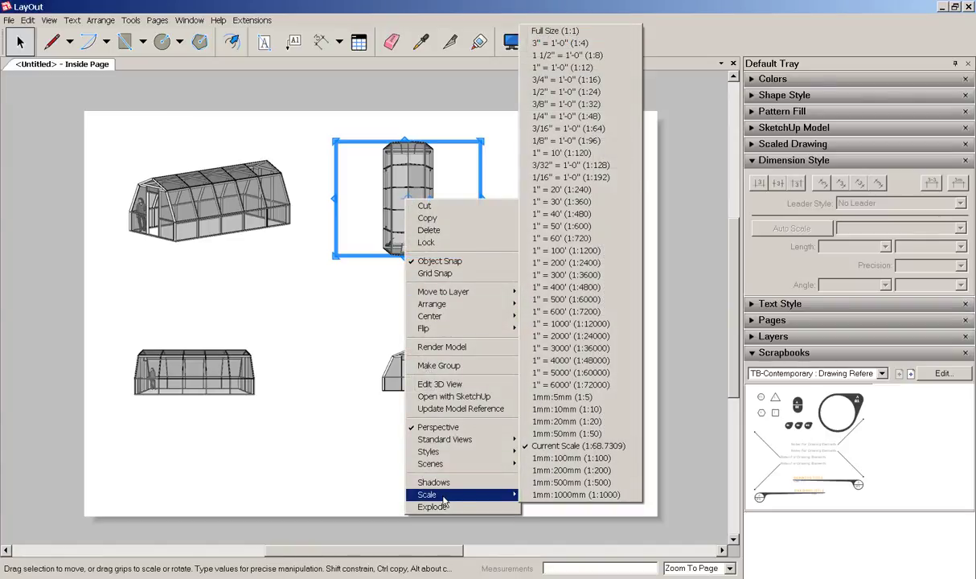
pyautogui.click(530, 116)
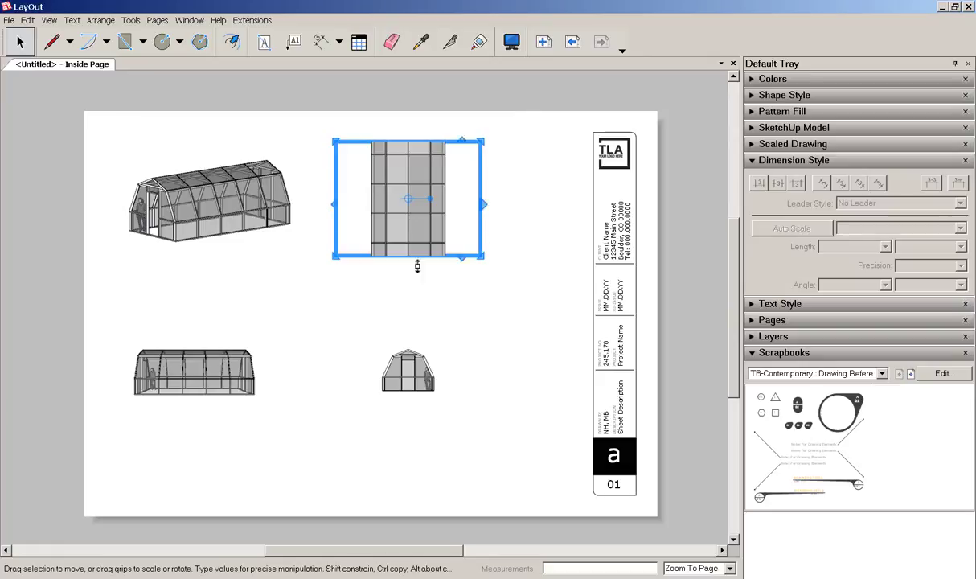
# Set the side and end elevation viewports to 3/8" = 1'-0" (1:32) scale.
pyautogui.click(197, 370)
pyautogui.rightClick(197, 369)
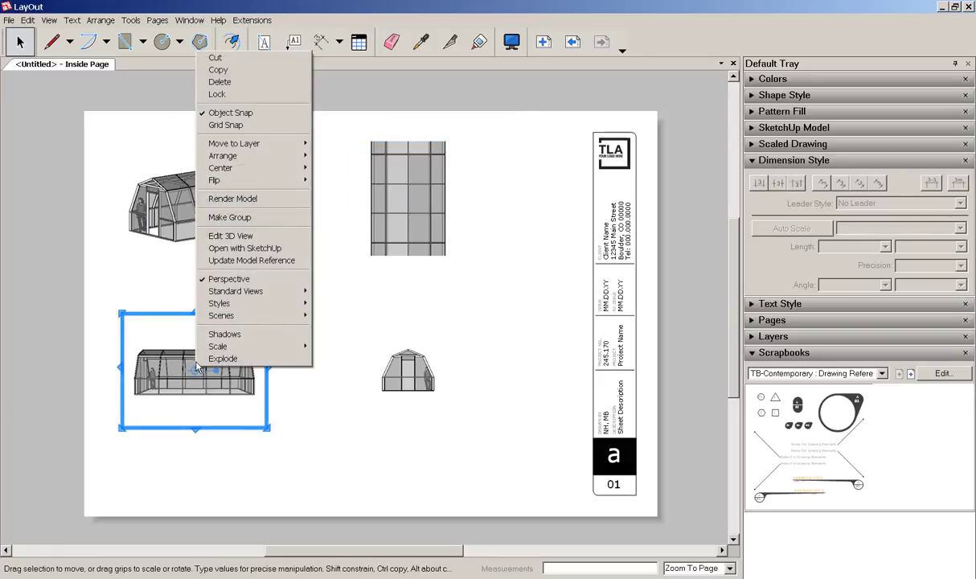
pyautogui.moveTo(213, 352)
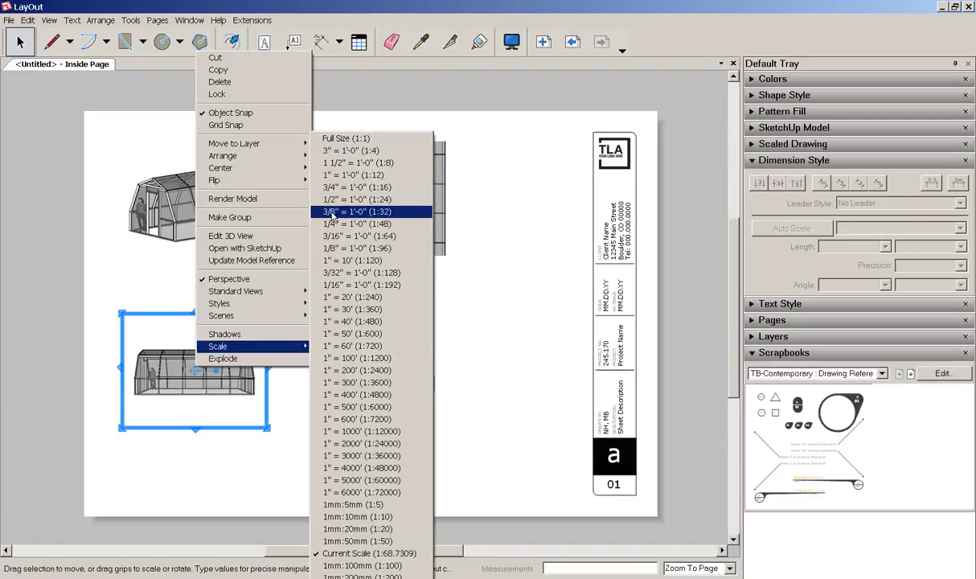
pyautogui.click(334, 226)
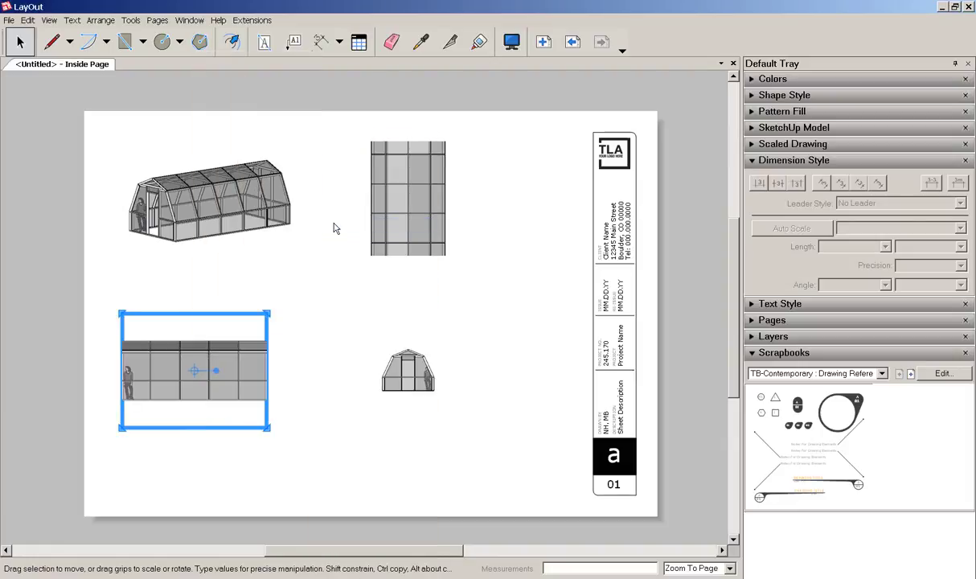
pyautogui.click(406, 370)
pyautogui.rightClick(413, 371)
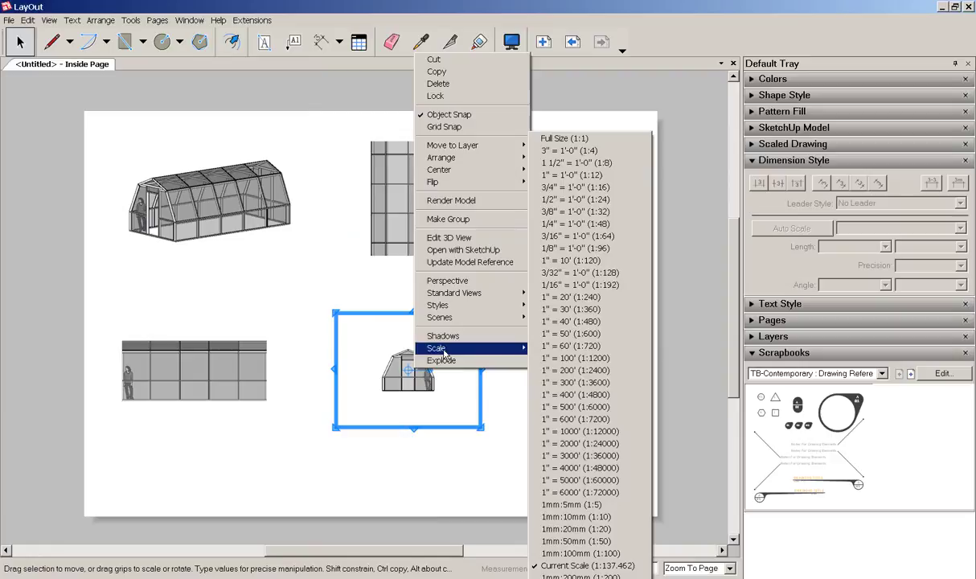
pyautogui.moveTo(457, 355)
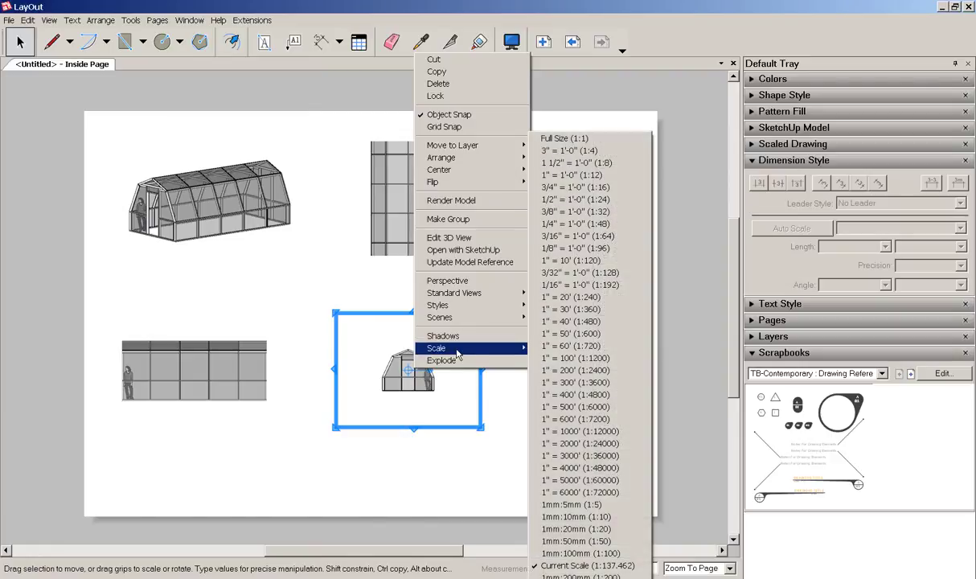
pyautogui.click(537, 224)
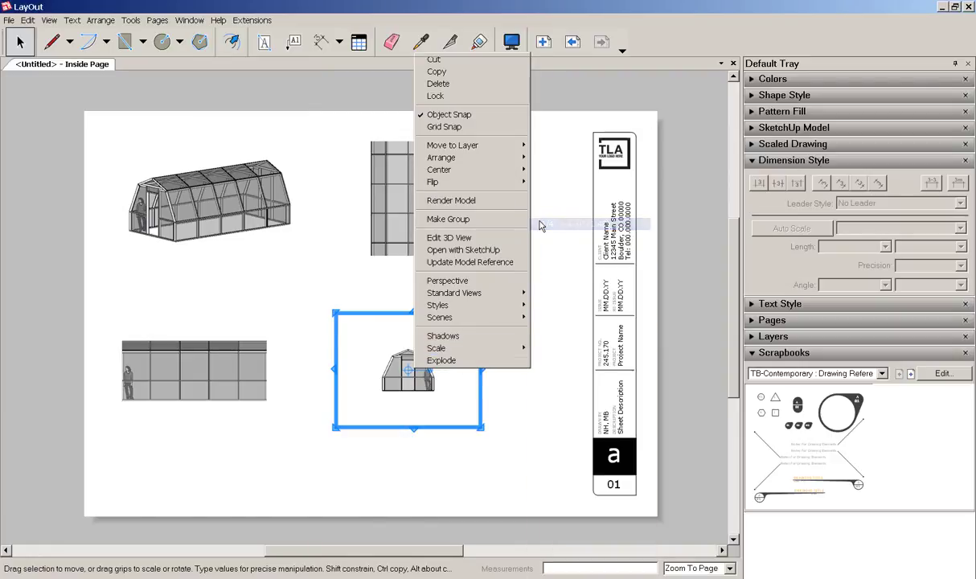
pyautogui.click(461, 433)
pyautogui.click(466, 426)
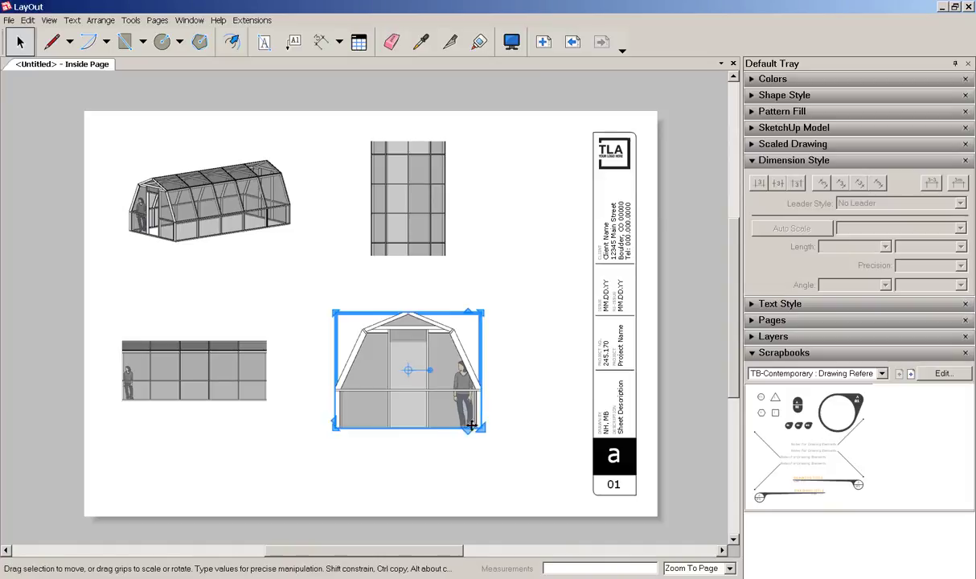
# Enlarge the end-view and top-view frames so both views show completely.
pyautogui.moveTo(497, 436); pyautogui.dragTo(526, 460)
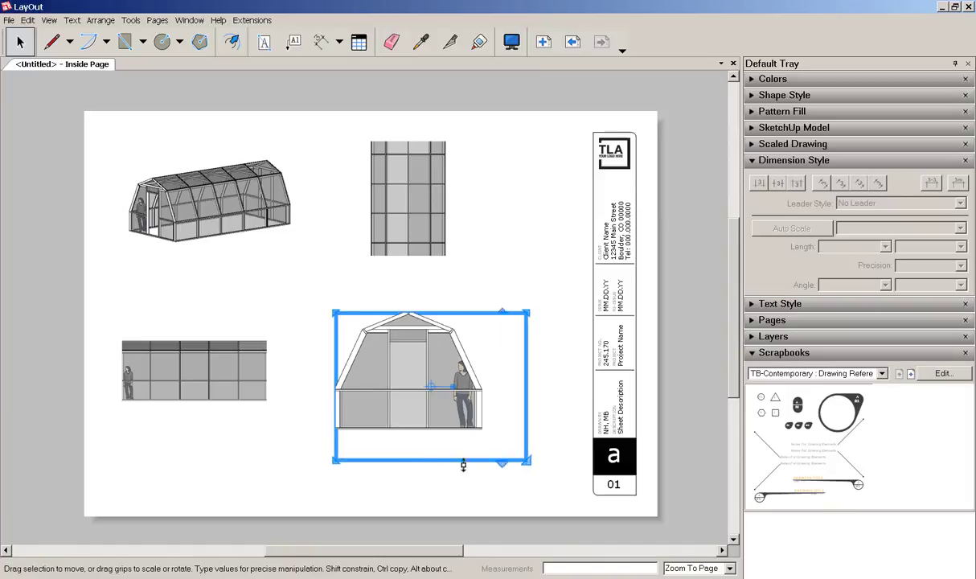
pyautogui.moveTo(484, 354)
pyautogui.mouseDown()
pyautogui.moveTo(478, 334)
pyautogui.moveTo(480, 354)
pyautogui.mouseUp()
pyautogui.click(453, 254)
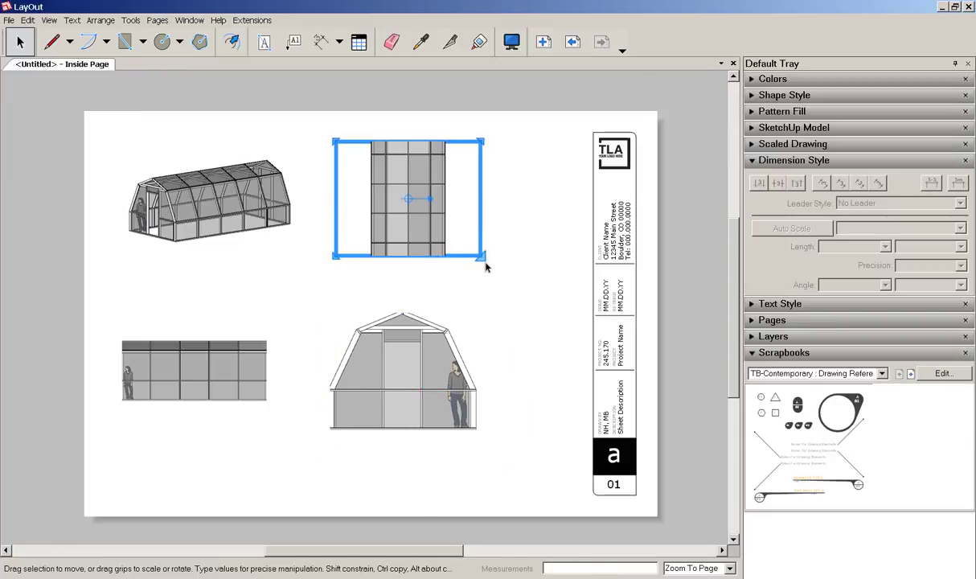
pyautogui.moveTo(482, 258); pyautogui.dragTo(507, 279)
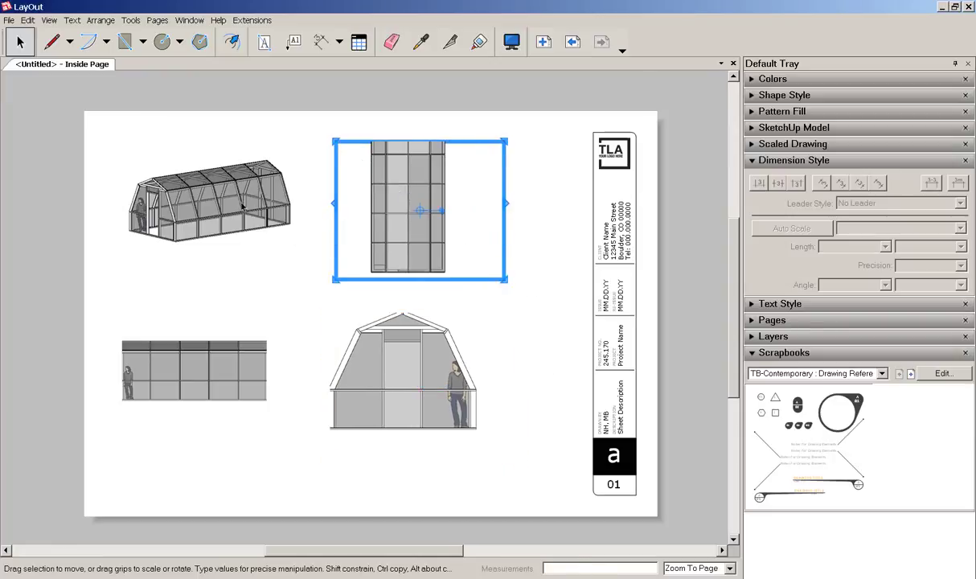
pyautogui.moveTo(392, 137); pyautogui.dragTo(327, 124)
# Widen the side elevation frame on both sides and the perspective frame to the right.
pyautogui.click(384, 394)
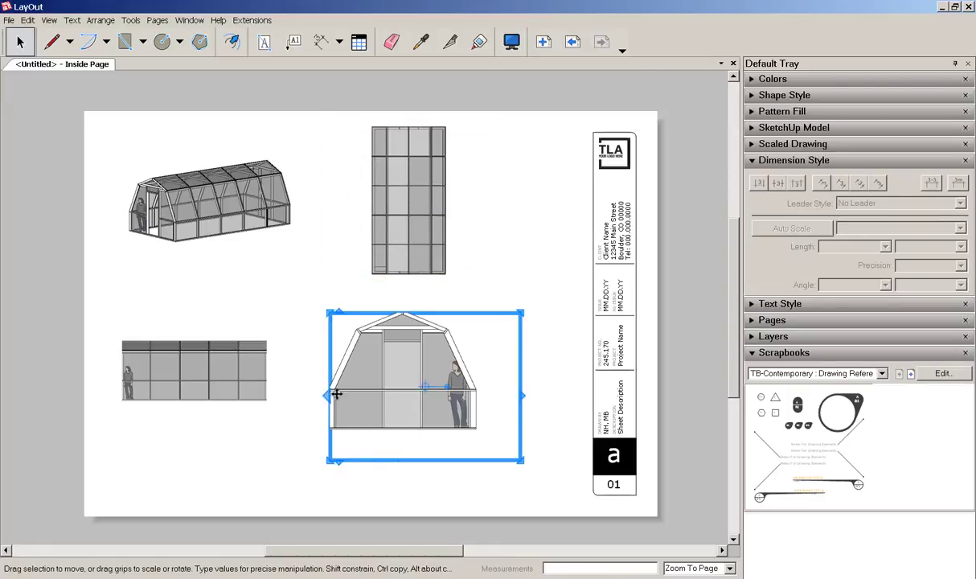
pyautogui.moveTo(325, 394); pyautogui.dragTo(235, 445)
pyautogui.press('Escape')
pyautogui.click(196, 370)
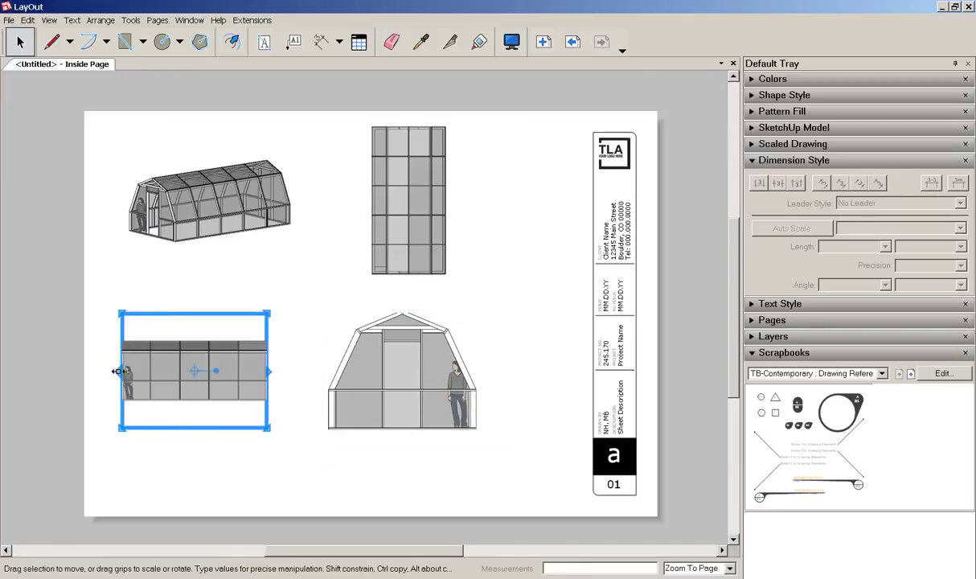
pyautogui.moveTo(120, 371); pyautogui.dragTo(98, 374)
pyautogui.moveTo(269, 371); pyautogui.dragTo(299, 371)
pyautogui.click(230, 188)
pyautogui.moveTo(298, 199); pyautogui.dragTo(306, 199)
pyautogui.click(478, 534)
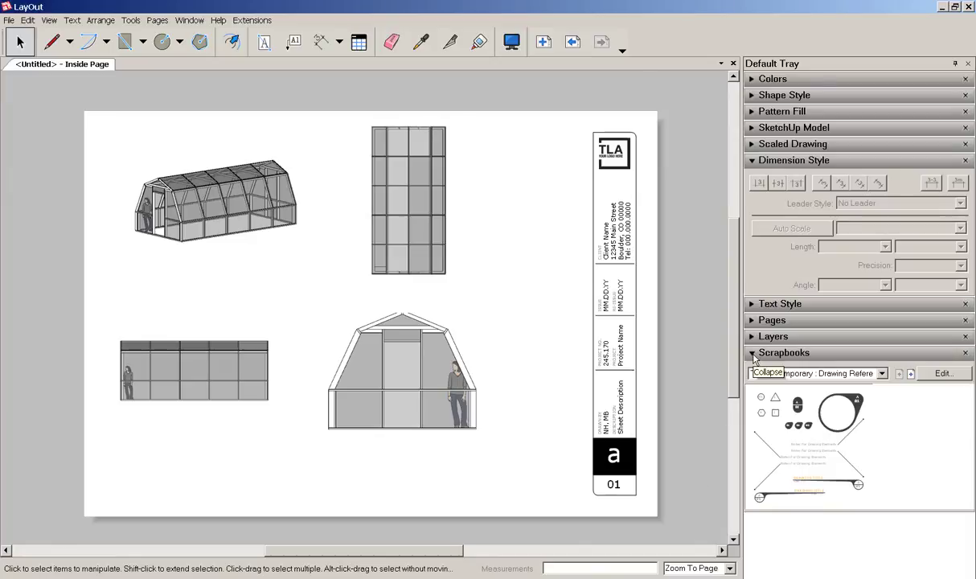
# Switch the Scrapbooks tray from Cars to the TB-Contemporary Drawing References scrapbook.
pyautogui.click(882, 374)
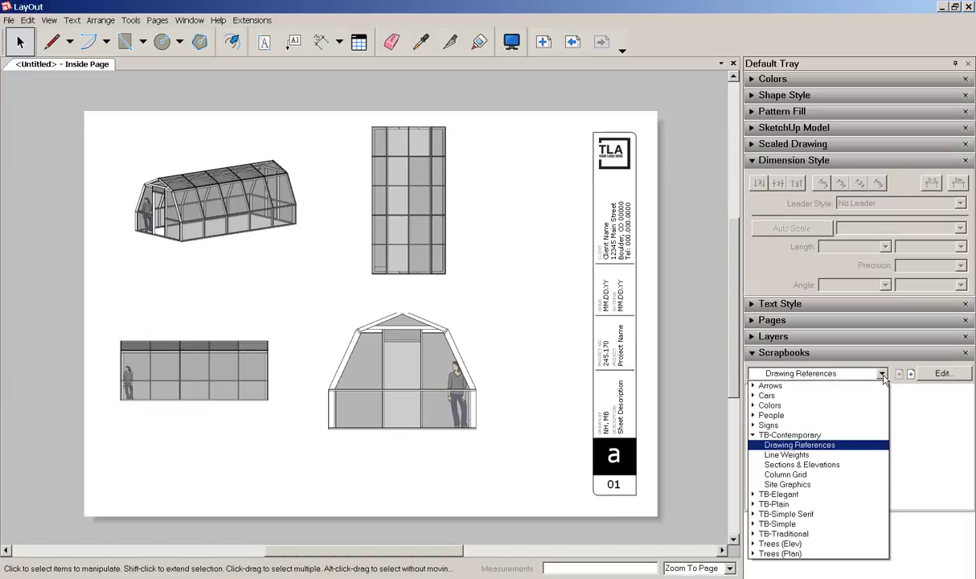
pyautogui.click(793, 396)
pyautogui.click(882, 374)
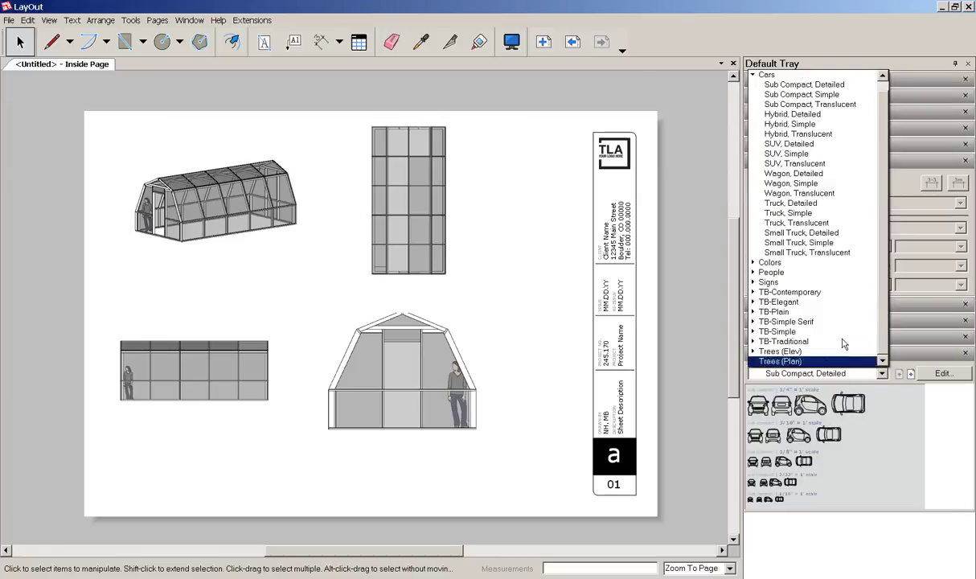
pyautogui.click(807, 293)
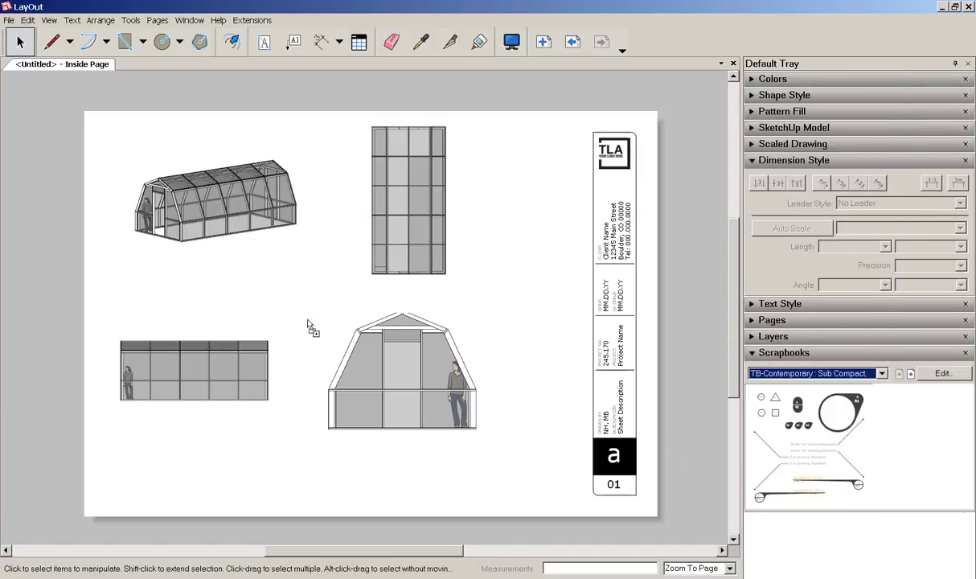
# Place drawing-title callouts under the perspective view and the top view.
pyautogui.click(148, 272)
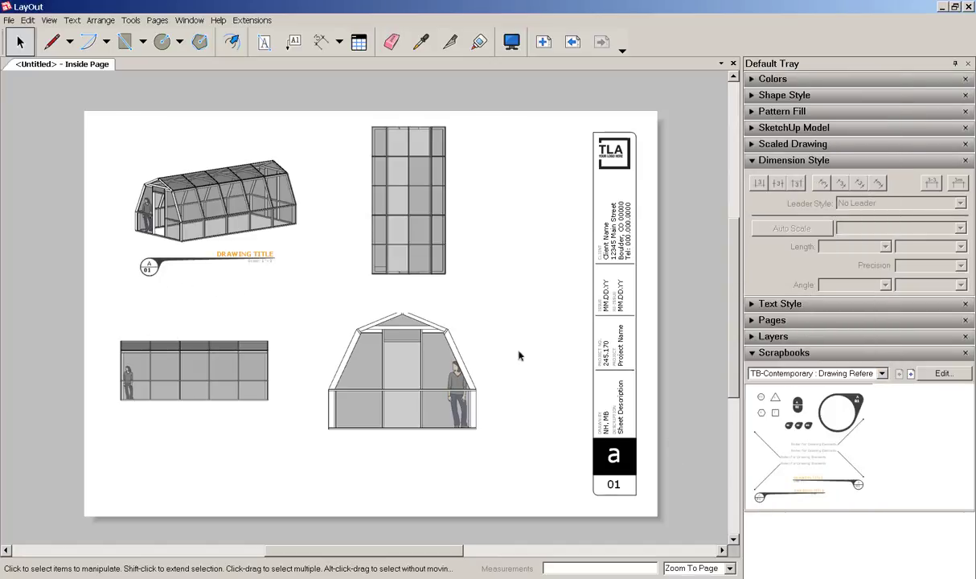
pyautogui.click(358, 292)
pyautogui.moveTo(414, 283); pyautogui.dragTo(416, 296)
# Move the front elevation down slightly, then add title callouts under the side and front elevations.
pyautogui.click(378, 362)
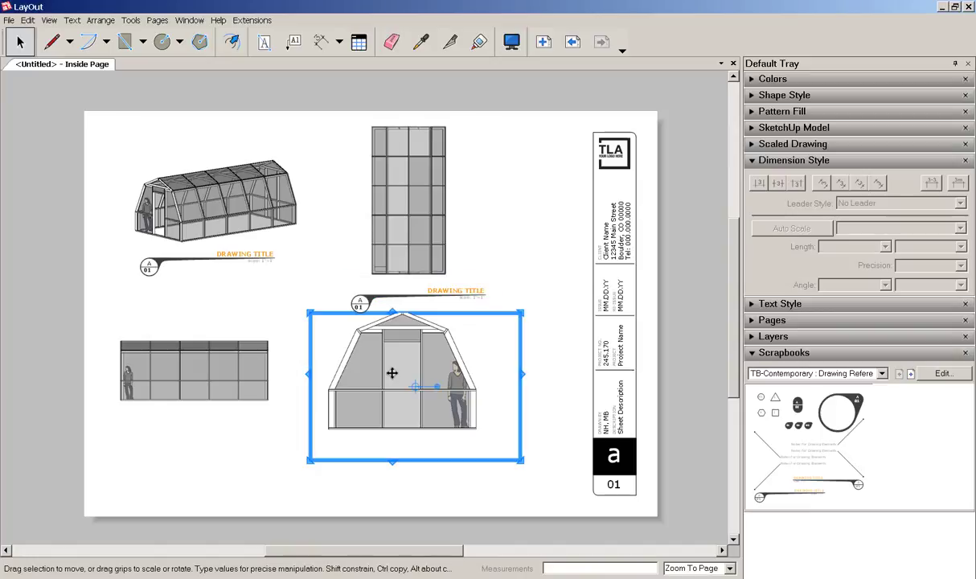
pyautogui.moveTo(414, 375); pyautogui.dragTo(416, 392)
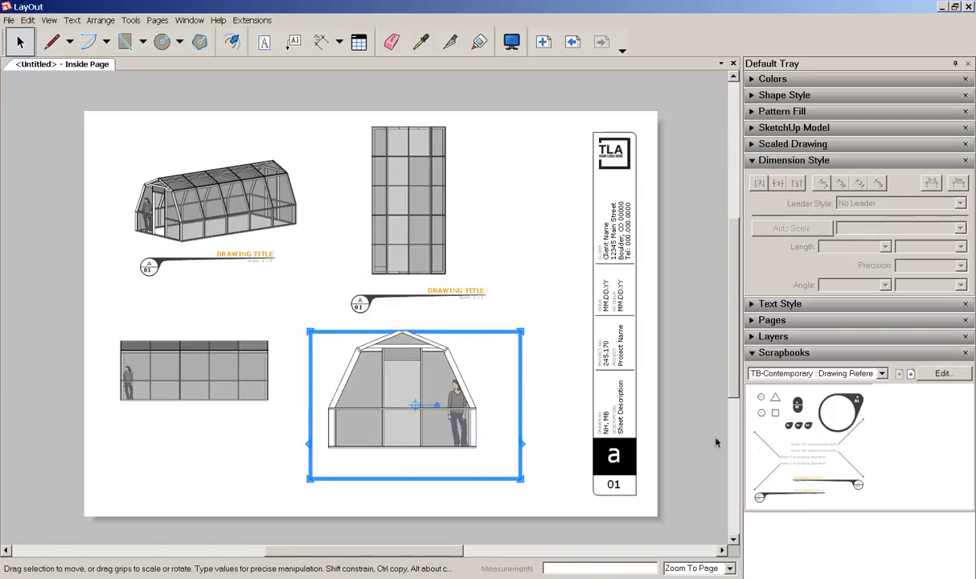
pyautogui.moveTo(760, 499)
pyautogui.mouseDown()
pyautogui.moveTo(211, 459)
pyautogui.moveTo(134, 428)
pyautogui.mouseUp()
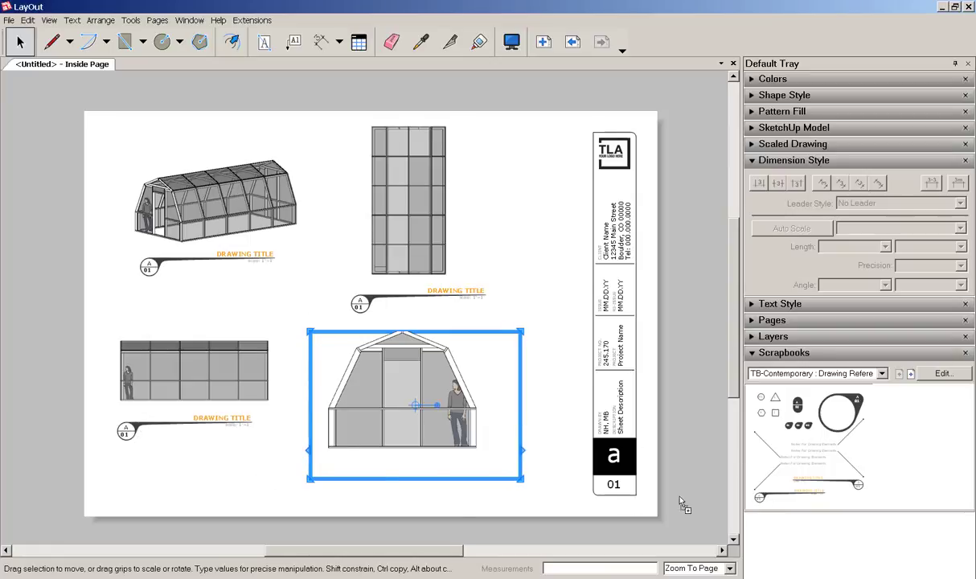
pyautogui.moveTo(679, 497)
pyautogui.mouseDown()
pyautogui.moveTo(349, 501)
pyautogui.moveTo(337, 493)
pyautogui.mouseUp()
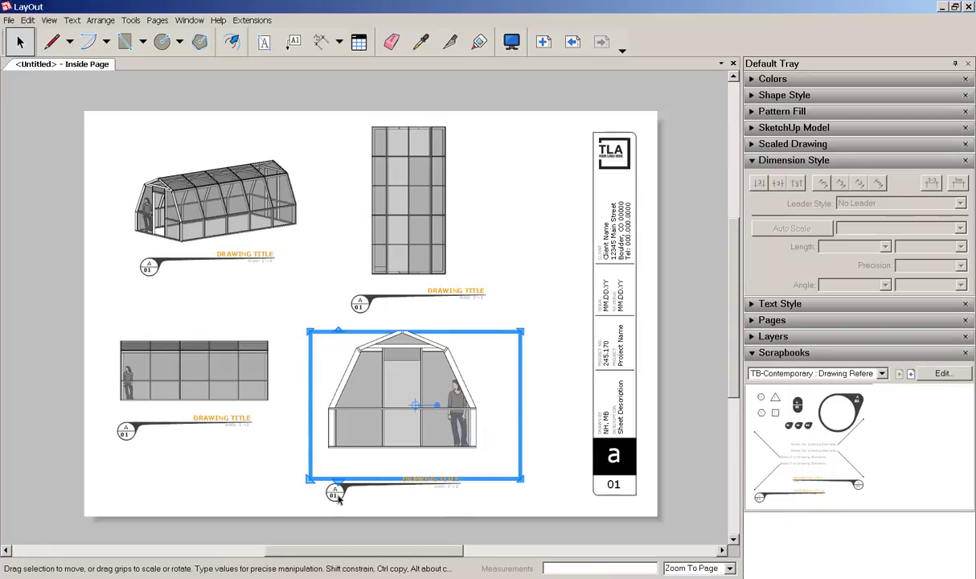
pyautogui.press('Escape')
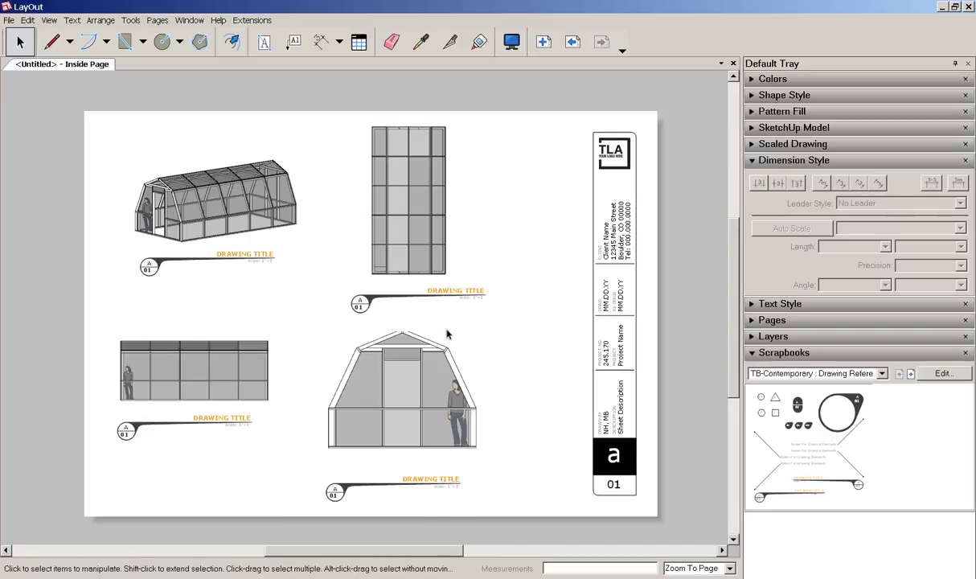
# Change the top view callout's DRAWING TITLE text to 'TOP VIEW'.
pyautogui.doubleClick(454, 291)
pyautogui.doubleClick(452, 297)
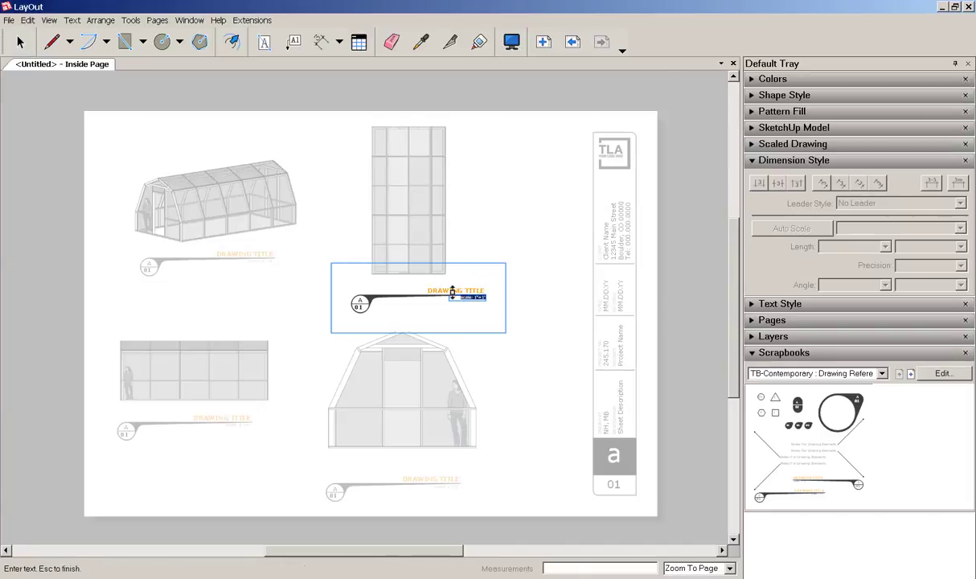
pyautogui.press('Escape')
pyautogui.scroll(5, 445, 298)
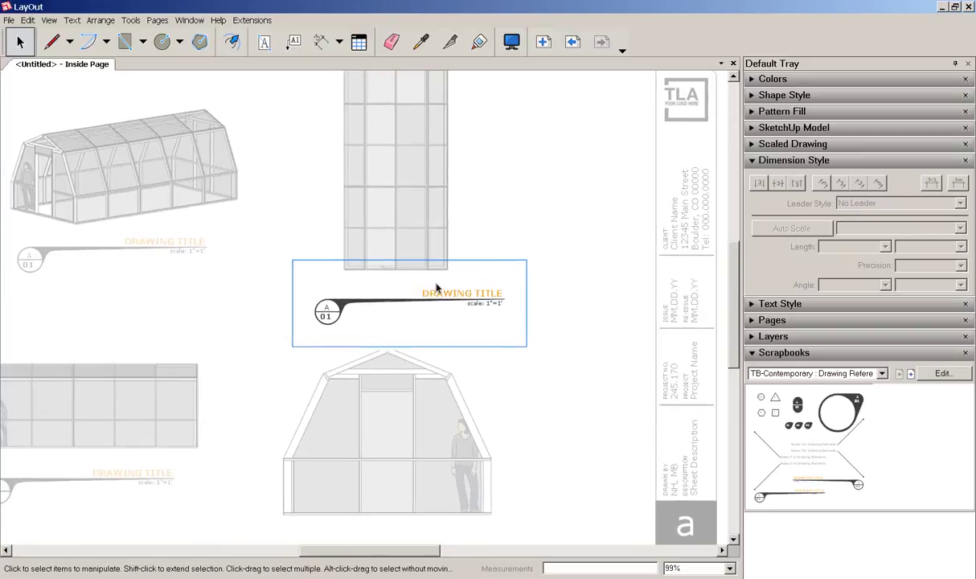
pyautogui.click(441, 289)
pyautogui.doubleClick(439, 291)
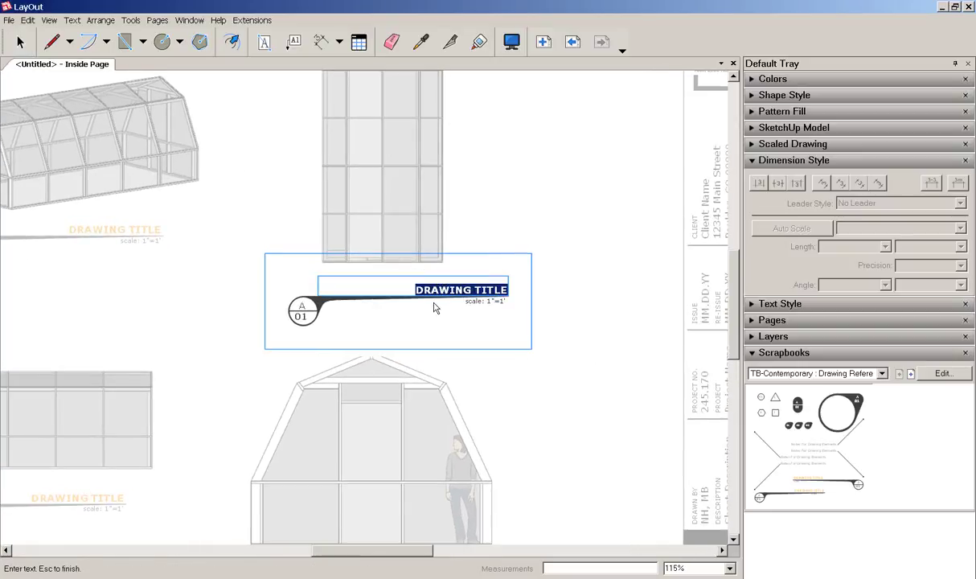
pyautogui.write('T')
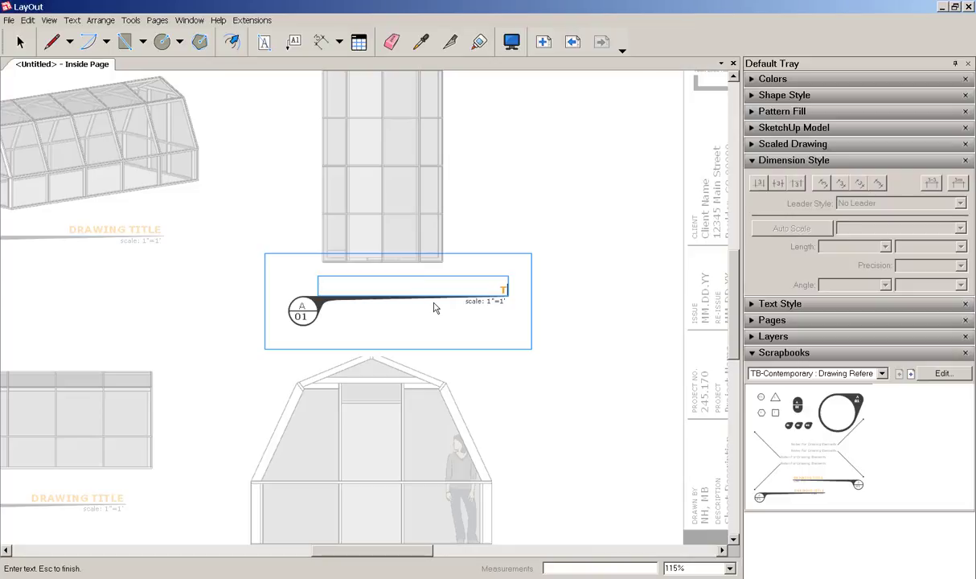
pyautogui.write('OP VIEW')
pyautogui.press('Escape')
# Inspect the title block's project name and client name/address fields without changing them.
pyautogui.scroll(-4, 417, 318)
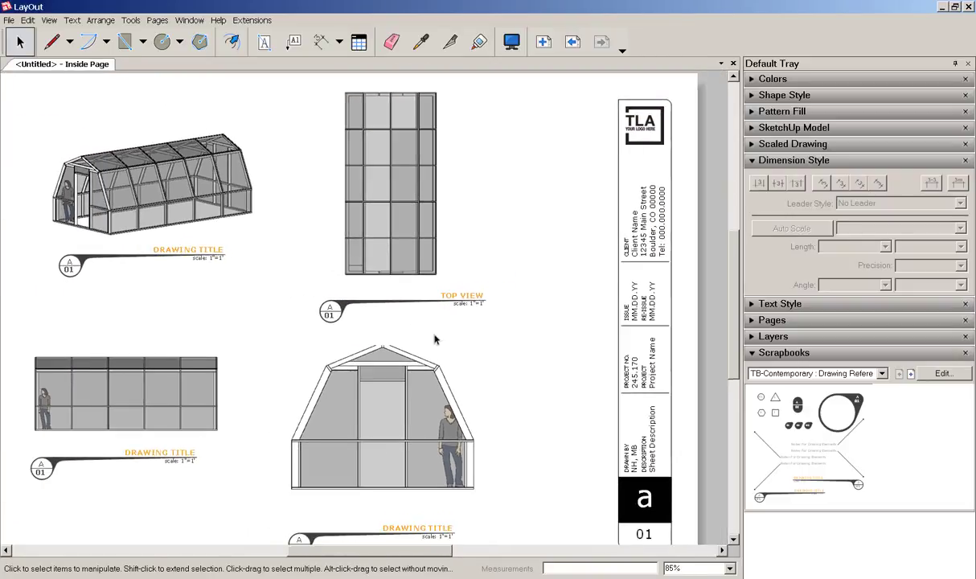
pyautogui.scroll(-2, 446, 341)
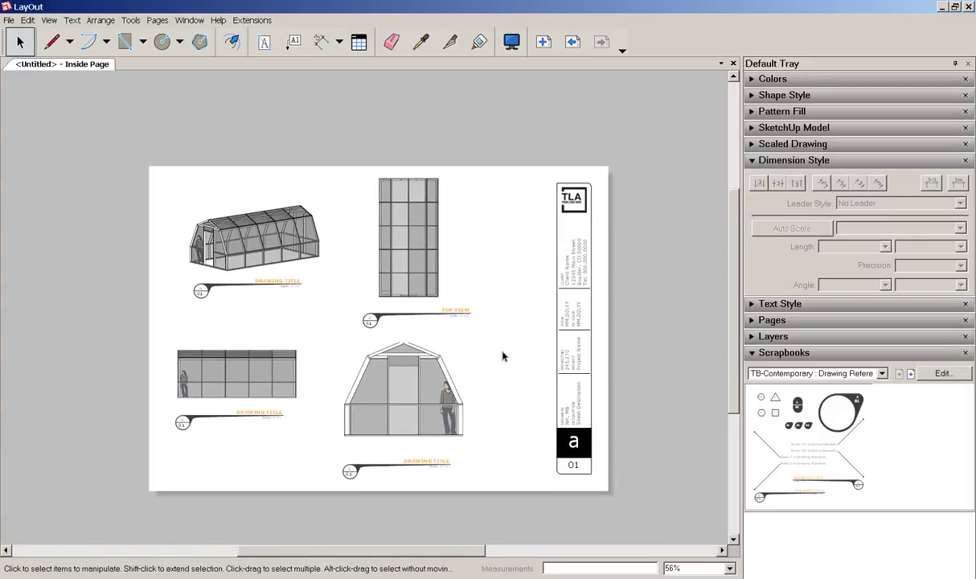
pyautogui.click(578, 357)
pyautogui.doubleClick(577, 360)
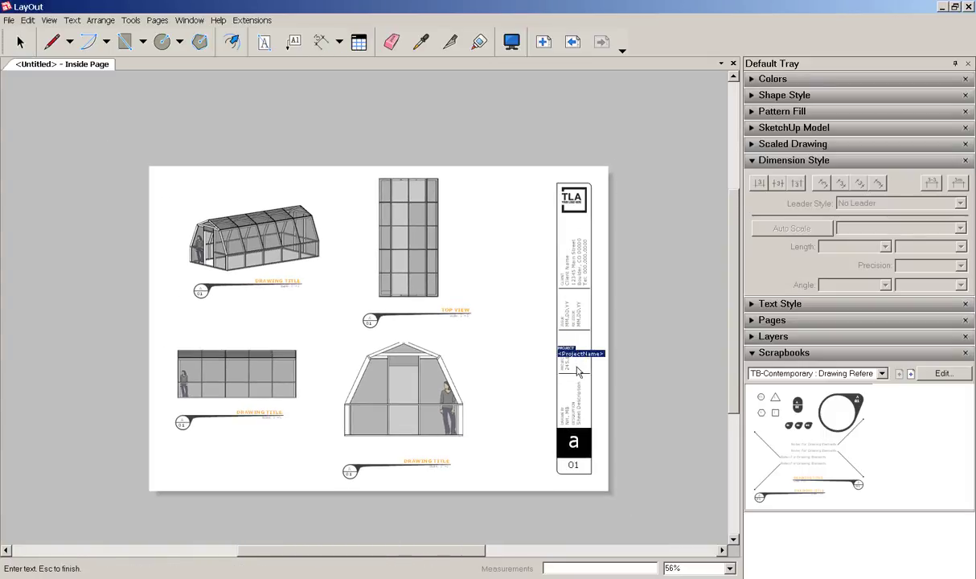
pyautogui.press('Escape')
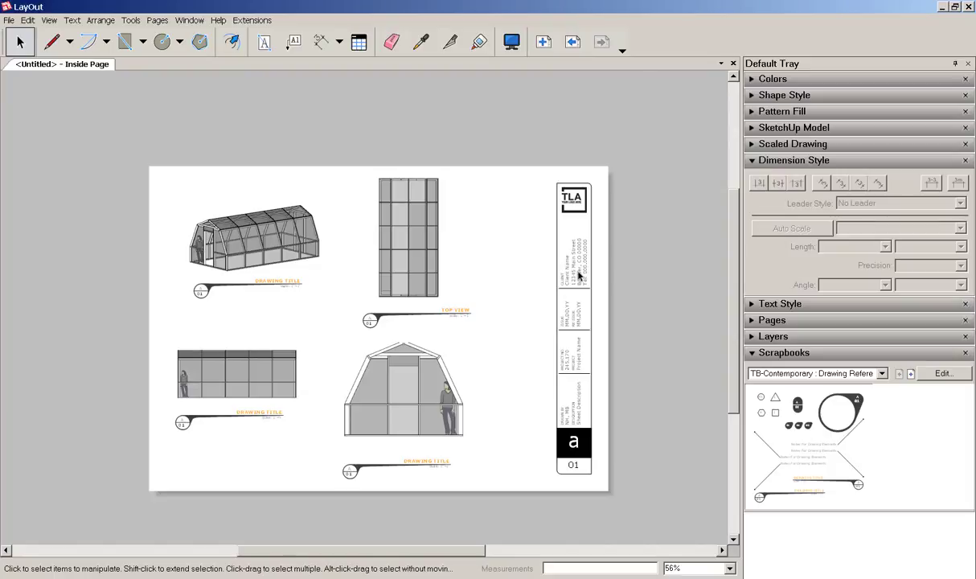
pyautogui.doubleClick(578, 274)
pyautogui.click(543, 323)
# Add a 7.28 m dimension across the side elevation's top edge, placed above it.
pyautogui.scroll(3, 543, 323)
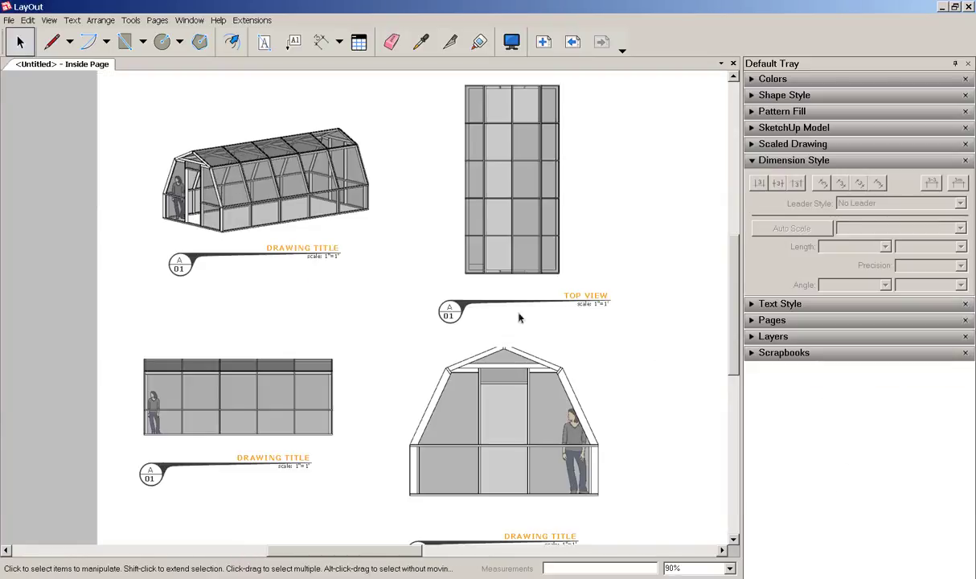
pyautogui.click(322, 44)
pyautogui.click(145, 357)
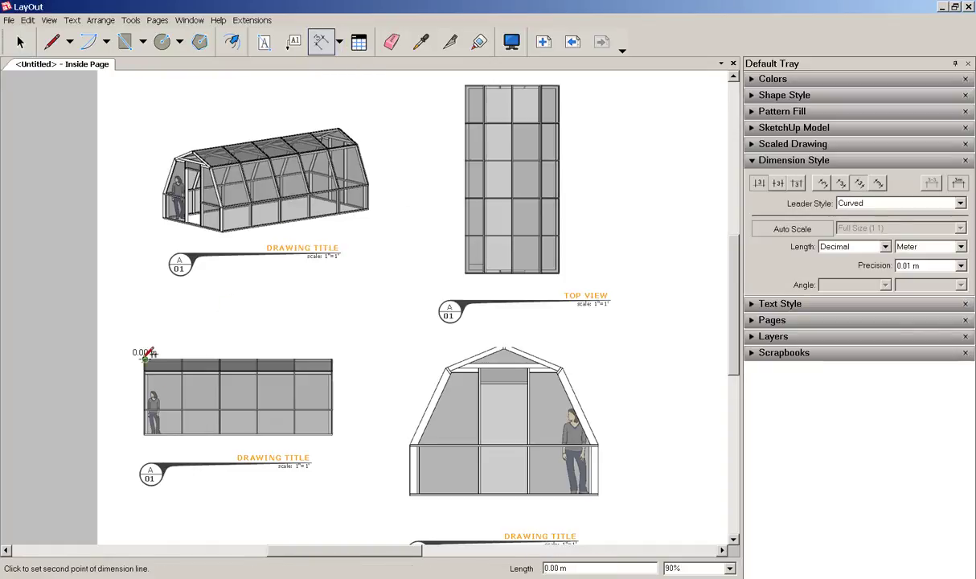
pyautogui.click(332, 357)
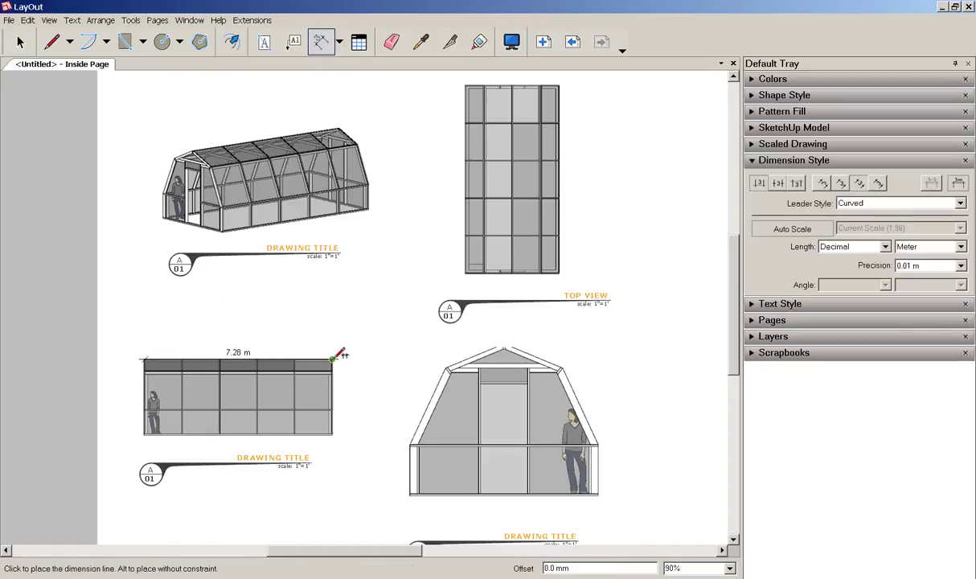
pyautogui.click(334, 331)
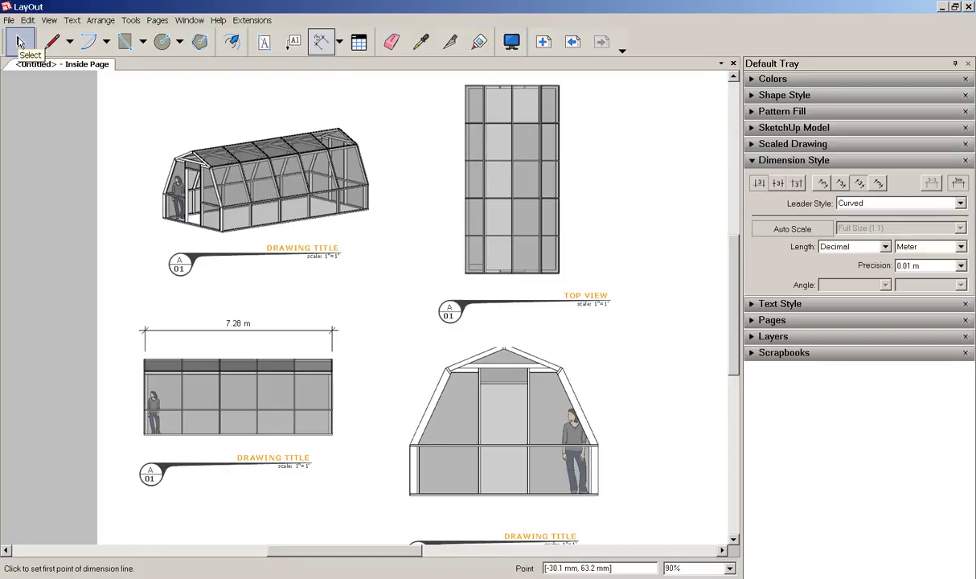
# Switch that dimension's length format to Architectural, so it reads 23'-10 1/2".
pyautogui.click(20, 41)
pyautogui.click(229, 320)
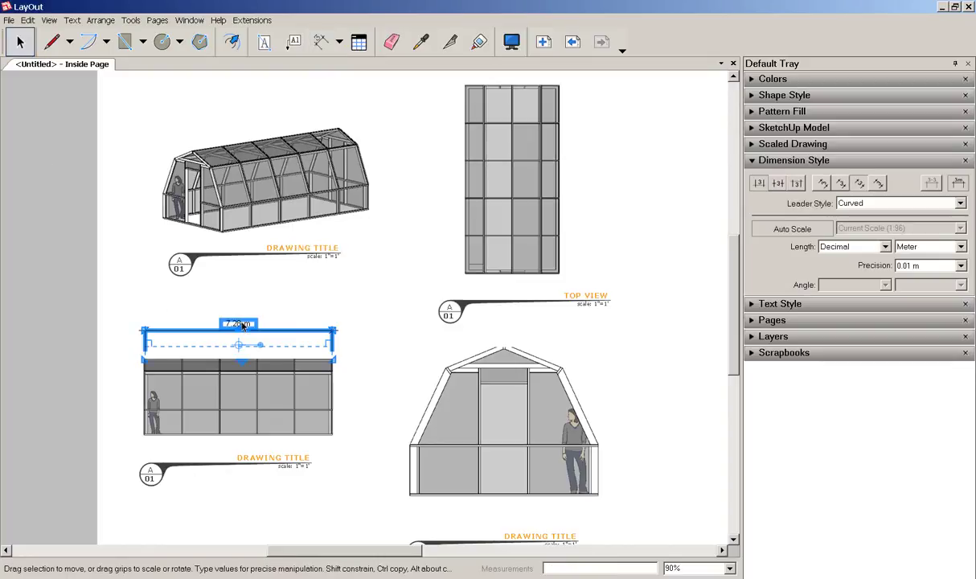
pyautogui.click(886, 247)
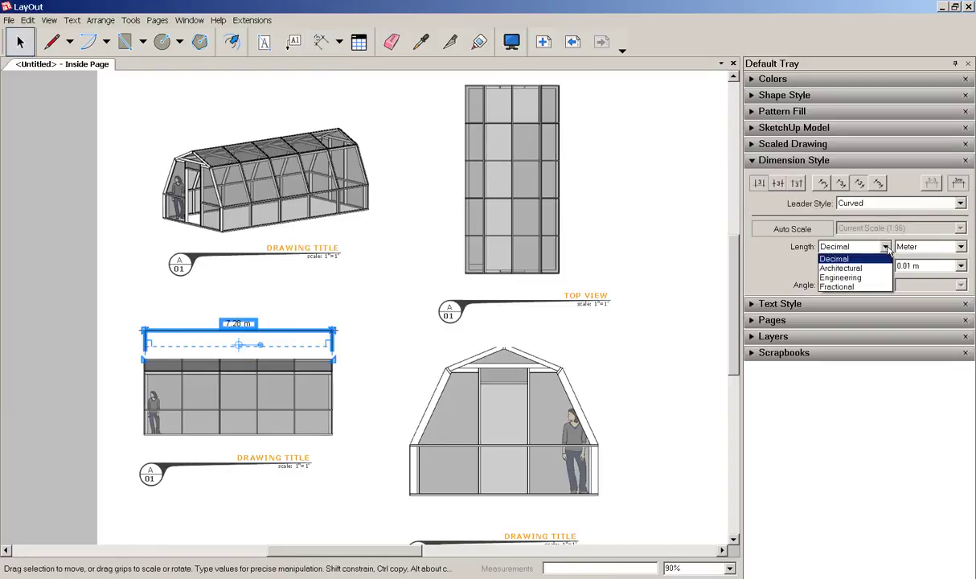
pyautogui.click(880, 268)
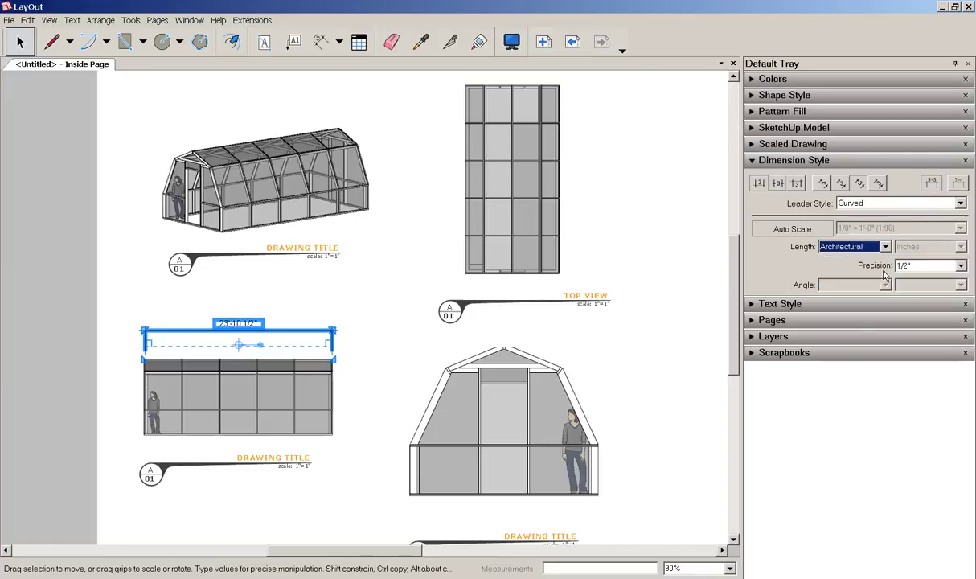
pyautogui.click(710, 395)
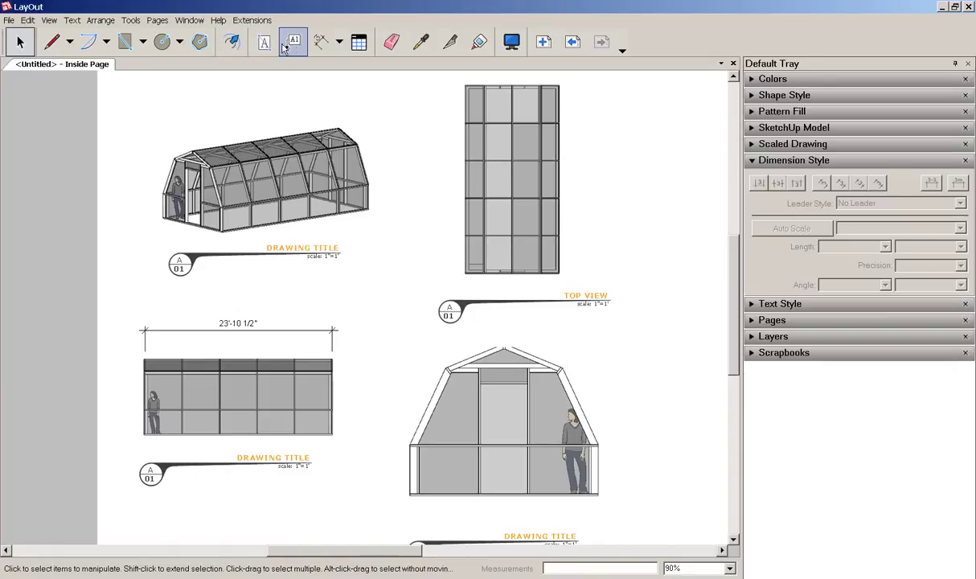
# Add an Architectural 9'-5 3/4" height dimension from roof apex to base, right of the end view.
pyautogui.click(323, 44)
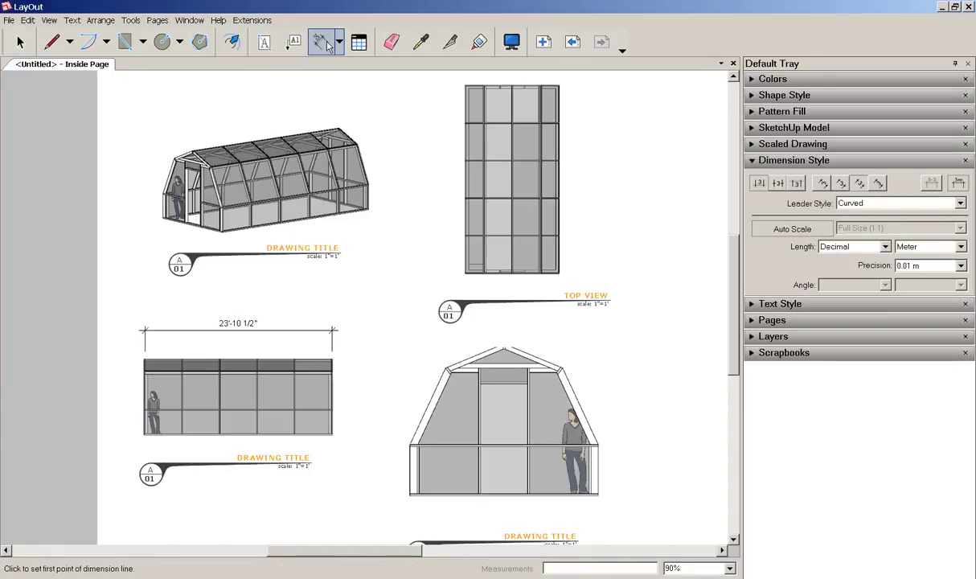
pyautogui.click(886, 247)
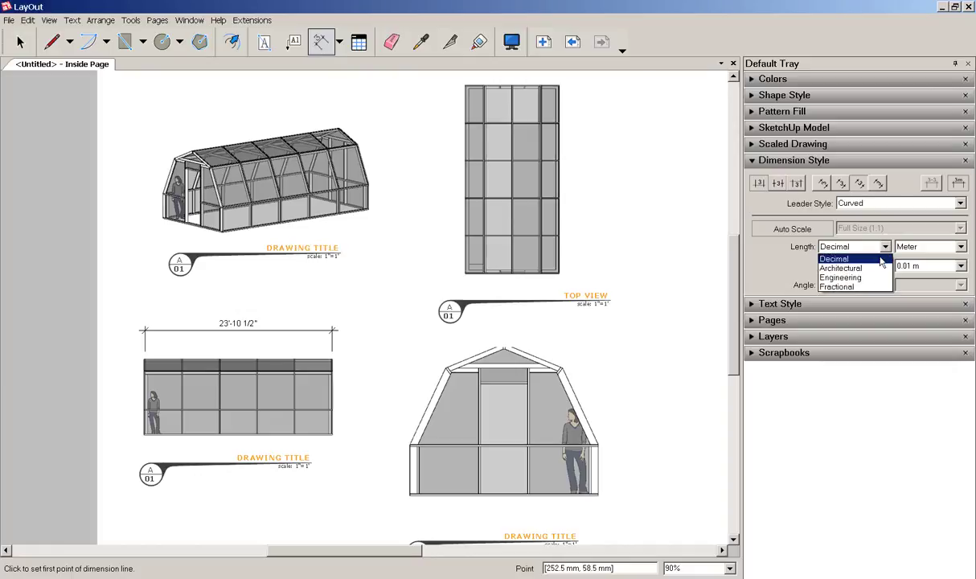
pyautogui.click(881, 270)
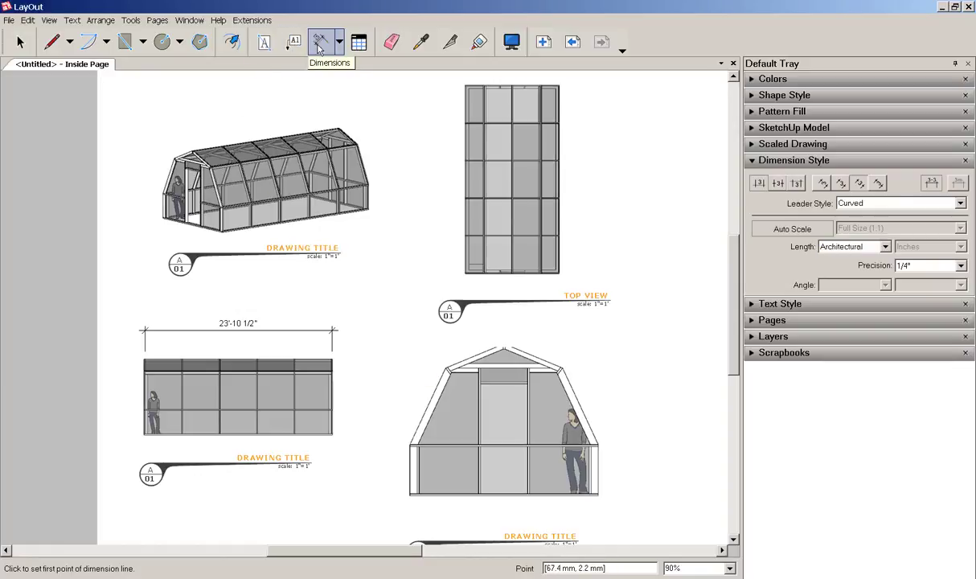
pyautogui.click(504, 346)
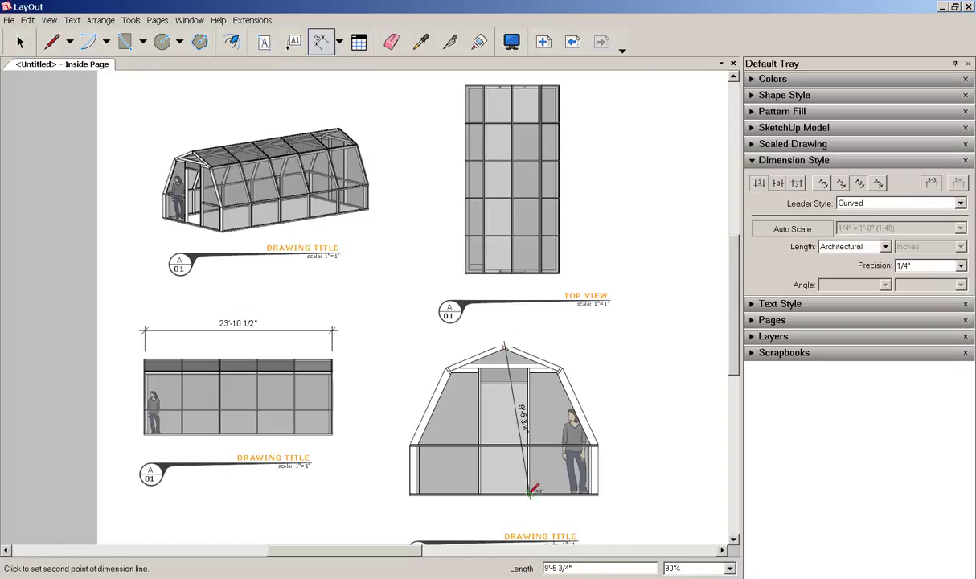
pyautogui.click(505, 496)
pyautogui.click(636, 418)
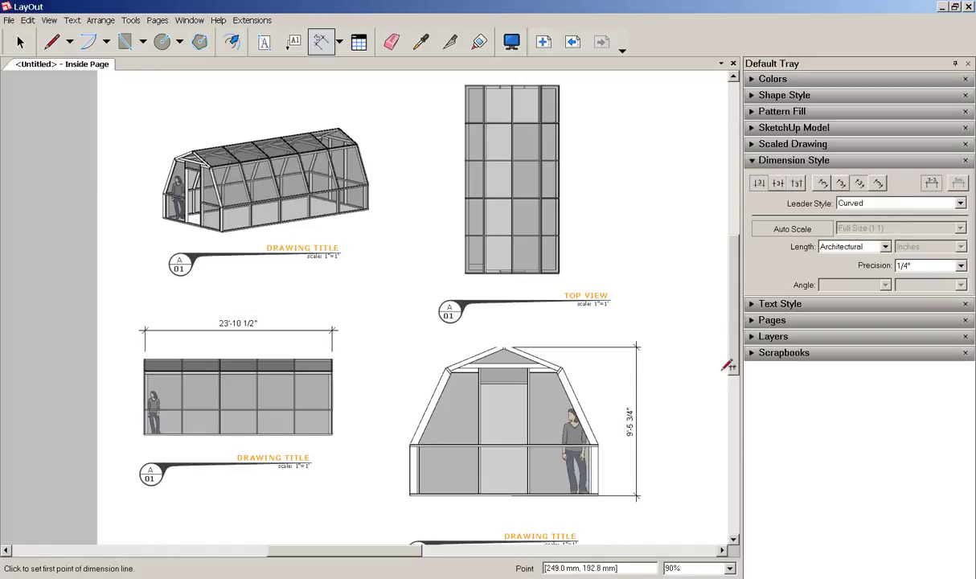
pyautogui.click(752, 162)
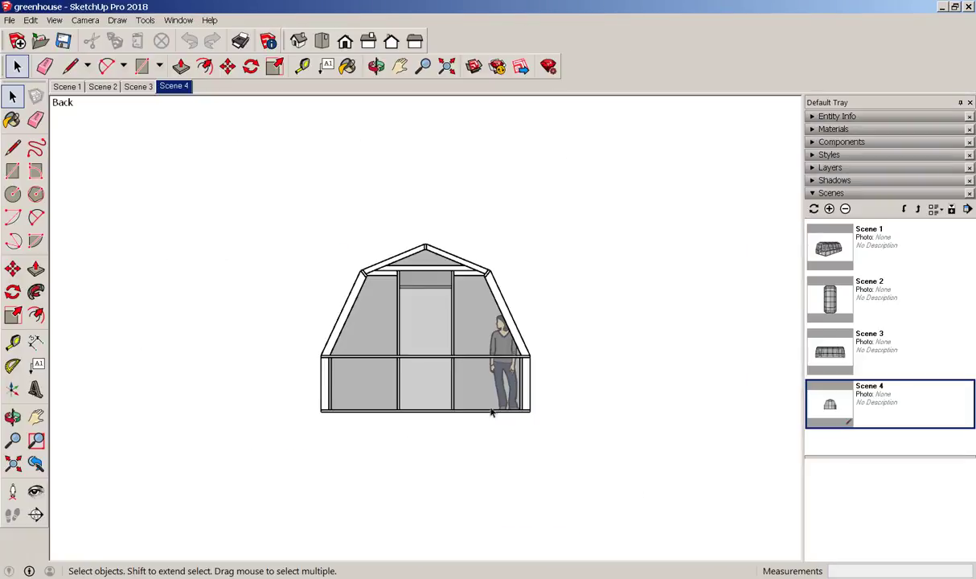
# Paint the five lower panels on the first long side with red Color A04.
pyautogui.moveTo(568, 358); pyautogui.dragTo(396, 406, button='middle')
pyautogui.scroll(3, 399, 407)
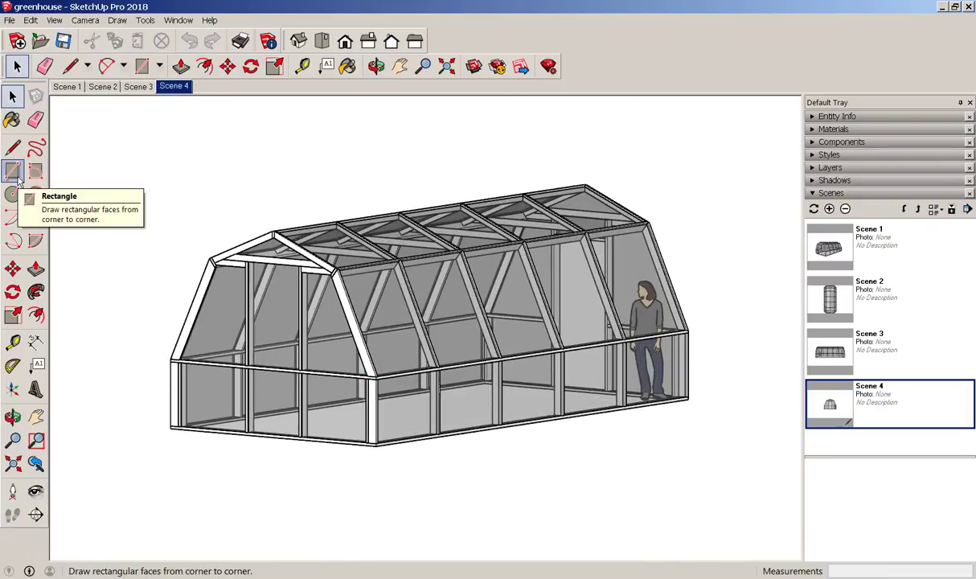
pyautogui.click(13, 120)
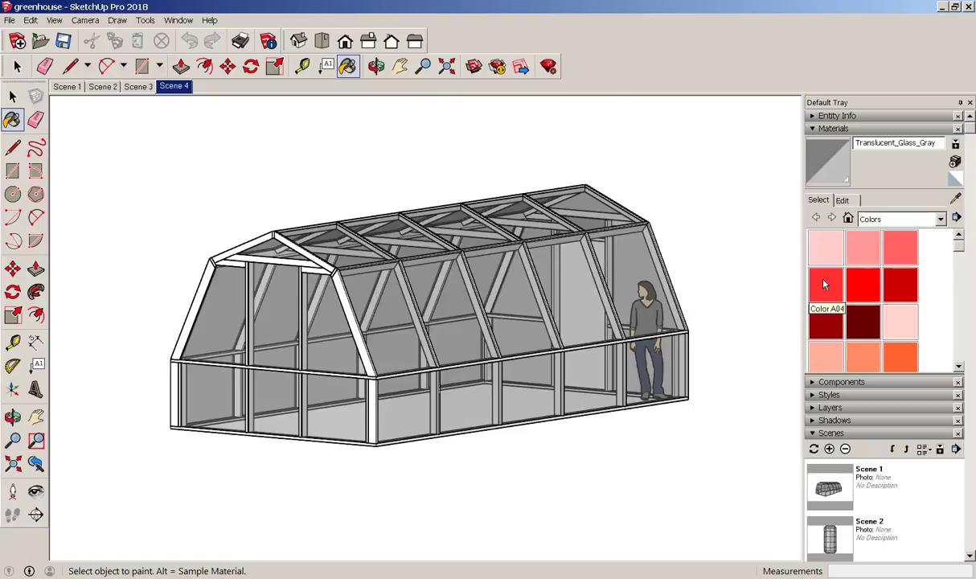
pyautogui.click(825, 282)
pyautogui.click(402, 382)
pyautogui.click(471, 377)
pyautogui.click(531, 371)
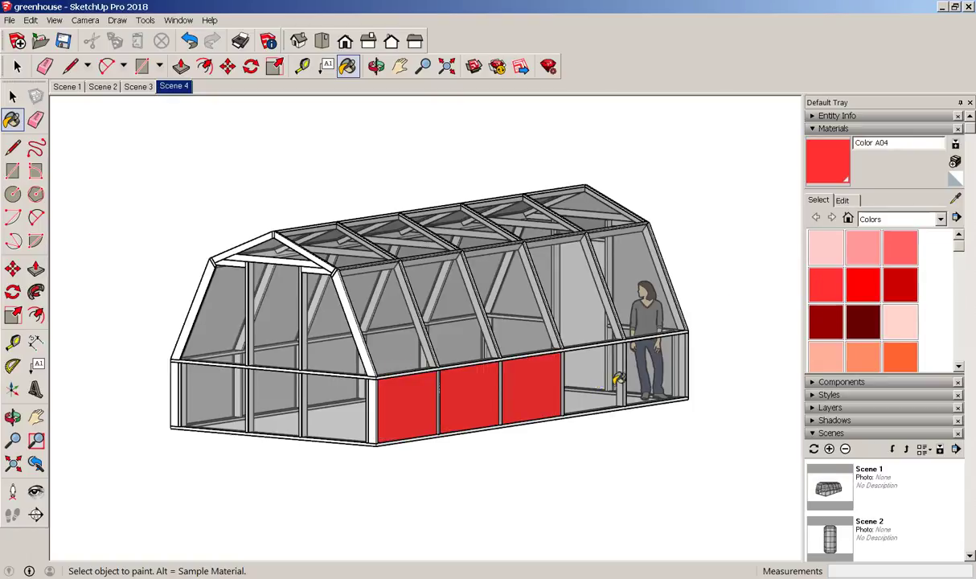
pyautogui.click(591, 366)
pyautogui.click(655, 368)
# Paint the panel beside the door and the five lower panels on the other long side red.
pyautogui.moveTo(666, 371)
pyautogui.mouseDown(button='middle')
pyautogui.moveTo(239, 371)
pyautogui.moveTo(434, 366)
pyautogui.mouseUp(button='middle')
pyautogui.click(503, 361)
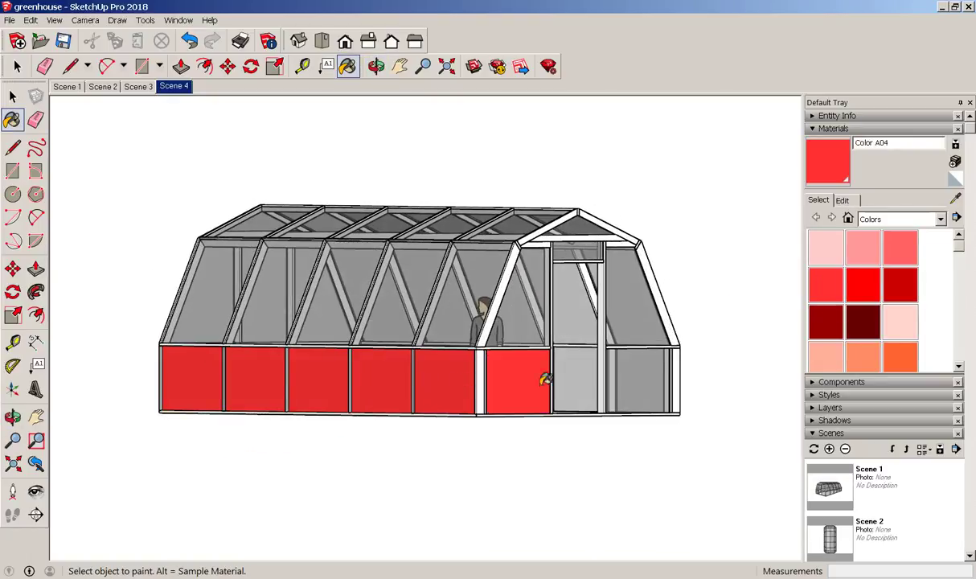
pyautogui.moveTo(645, 382)
pyautogui.mouseDown(button='middle')
pyautogui.moveTo(402, 427)
pyautogui.moveTo(148, 383)
pyautogui.mouseUp(button='middle')
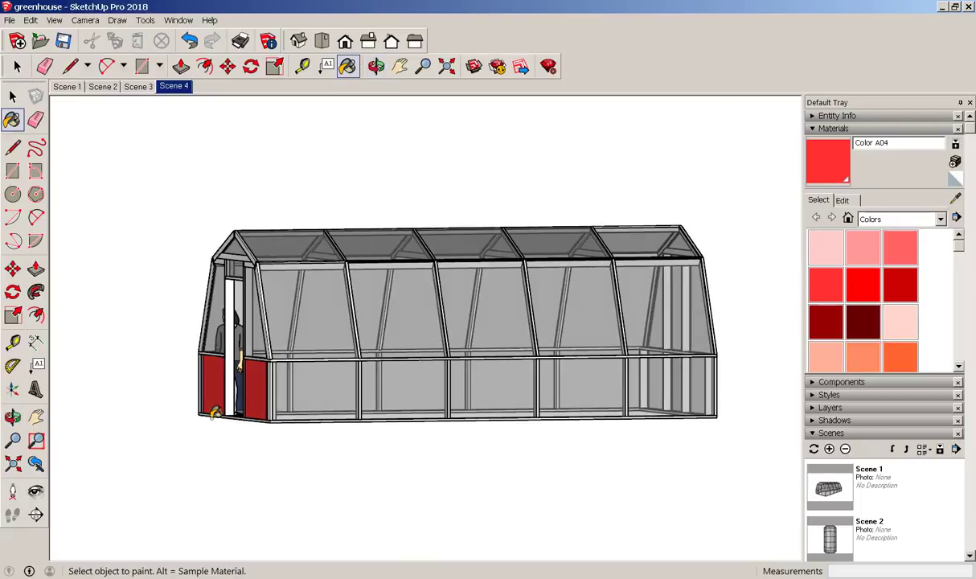
pyautogui.click(310, 381)
pyautogui.click(394, 378)
pyautogui.click(474, 374)
pyautogui.click(547, 371)
pyautogui.click(627, 372)
# Paint the three lower gable-end panels red and save the model.
pyautogui.moveTo(627, 371)
pyautogui.mouseDown(button='middle')
pyautogui.moveTo(431, 360)
pyautogui.moveTo(338, 396)
pyautogui.mouseUp(button='middle')
pyautogui.click(434, 371)
pyautogui.click(494, 368)
pyautogui.click(563, 371)
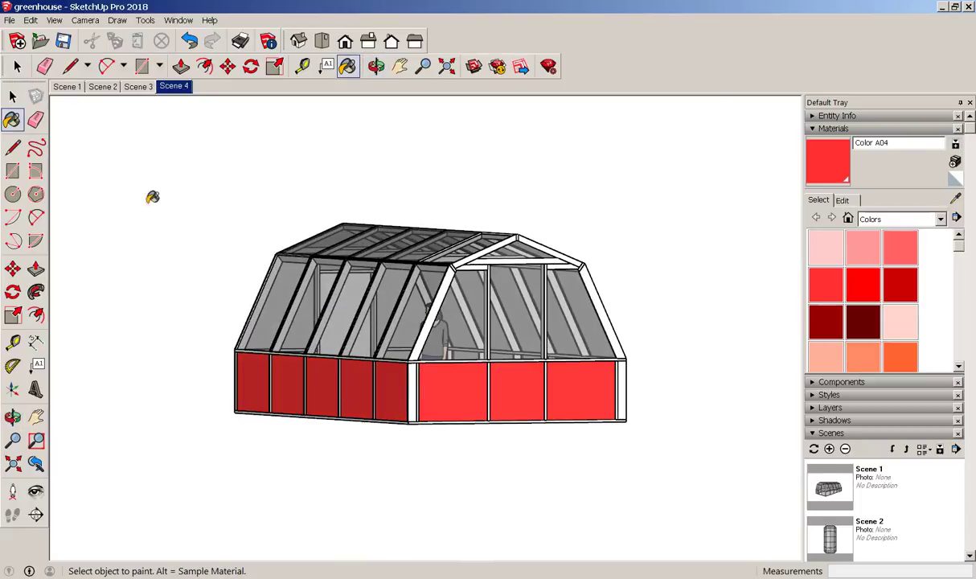
pyautogui.click(63, 41)
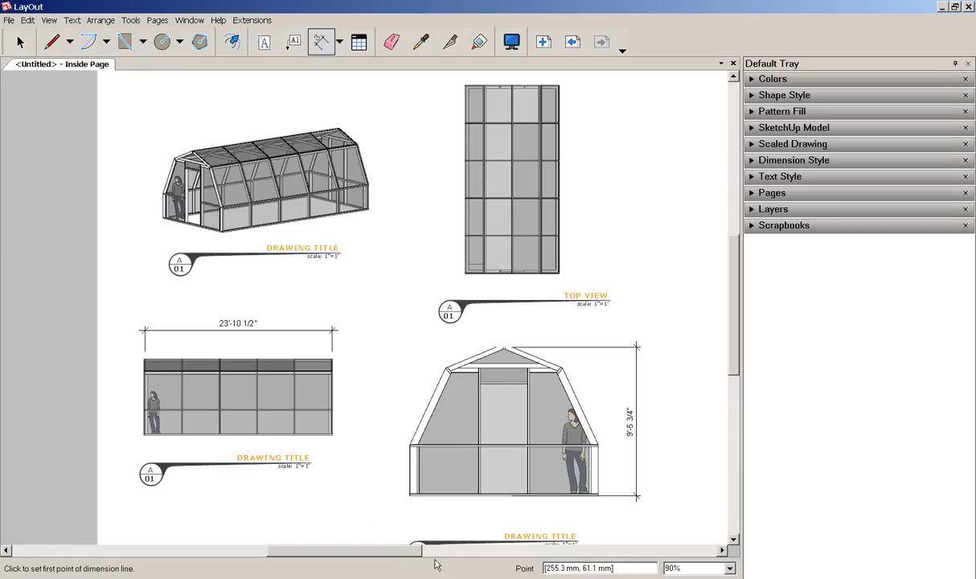
# Update the out-of-date greenhouse.skp reference under Document Setup > References.
pyautogui.click(10, 22)
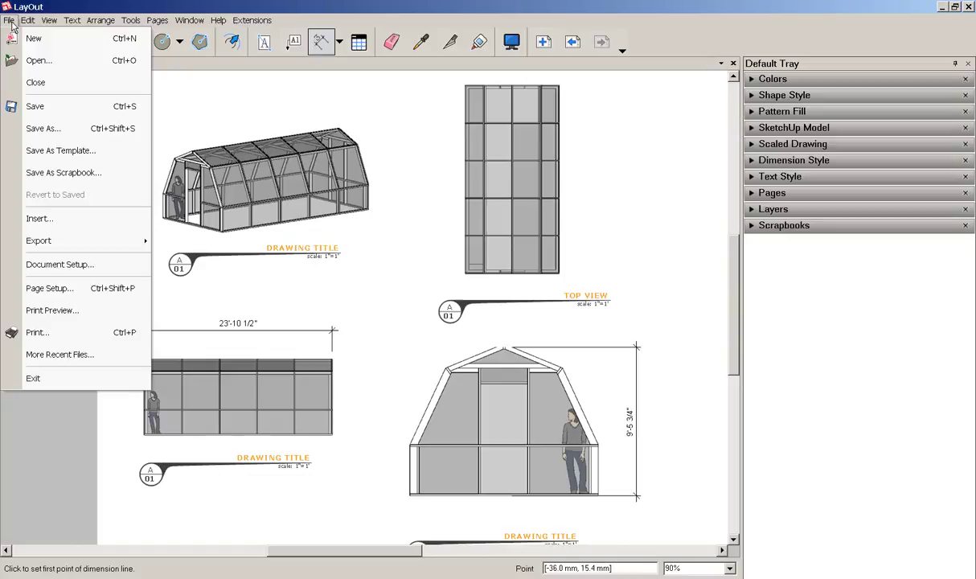
pyautogui.click(34, 265)
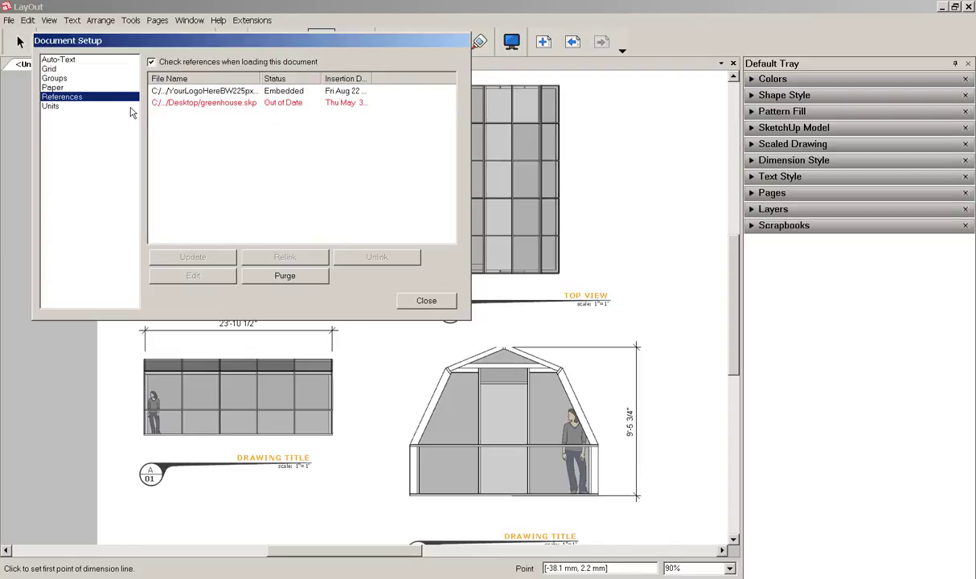
pyautogui.click(193, 103)
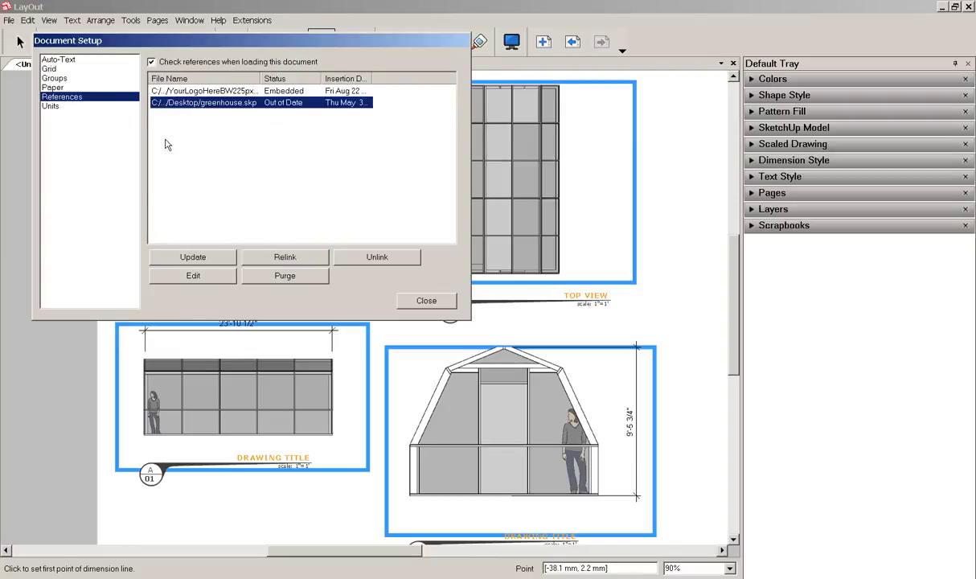
pyautogui.click(193, 258)
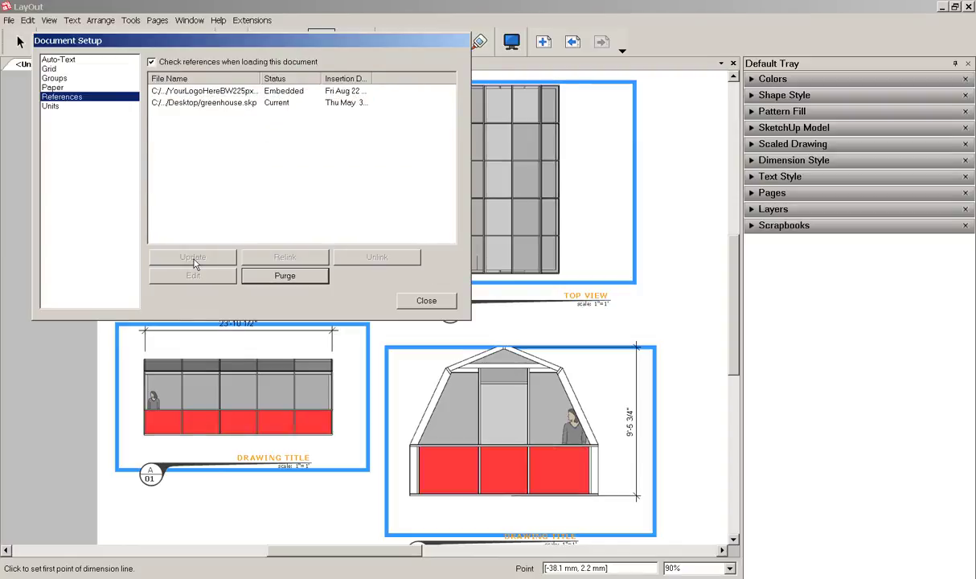
pyautogui.click(424, 302)
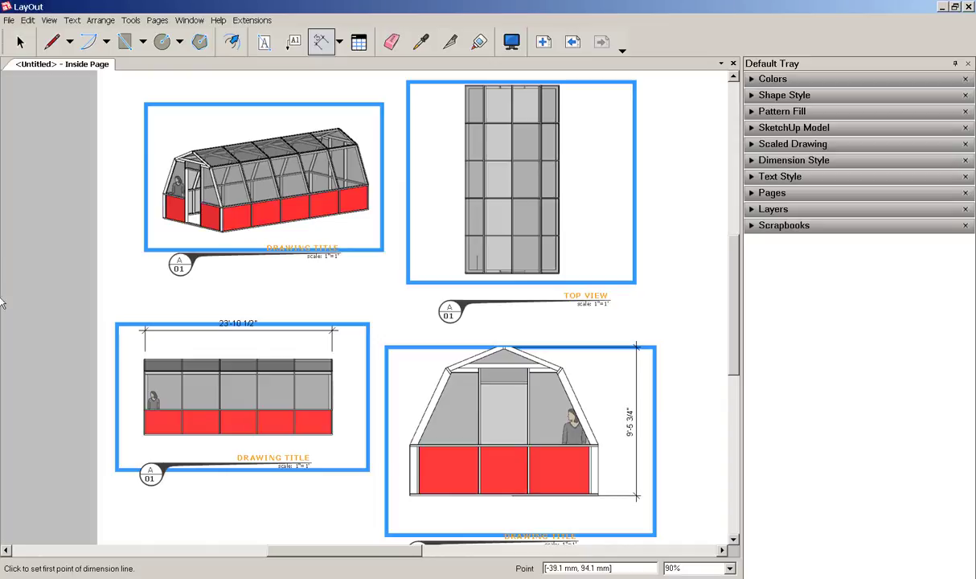
# Save the page with Save As Template, choosing the My Templates folder.
pyautogui.click(7, 22)
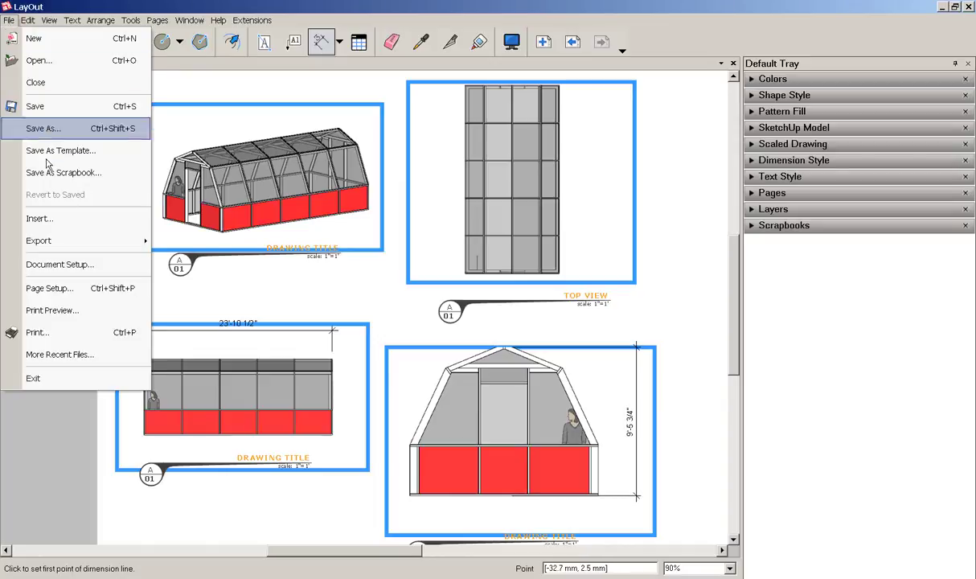
pyautogui.moveTo(56, 241)
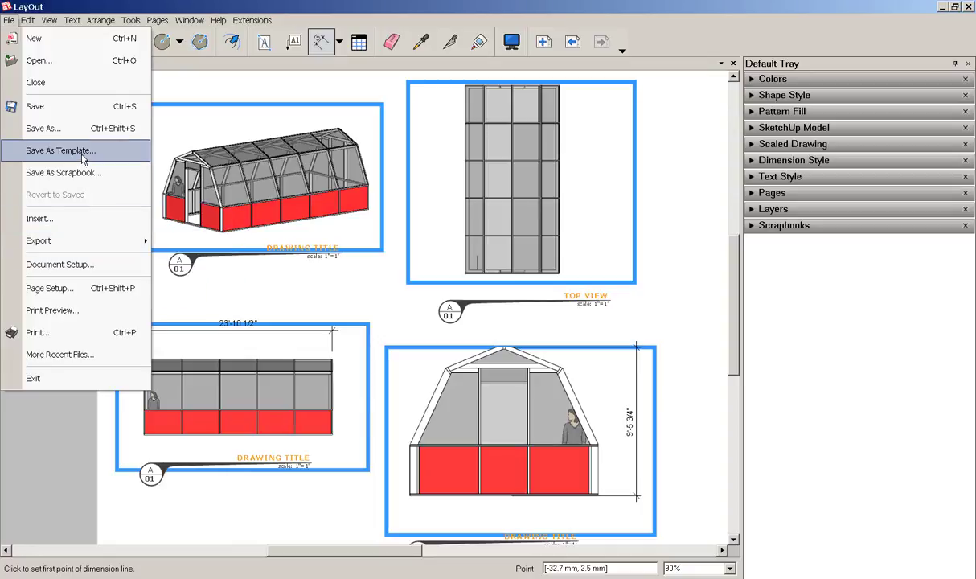
pyautogui.click(82, 157)
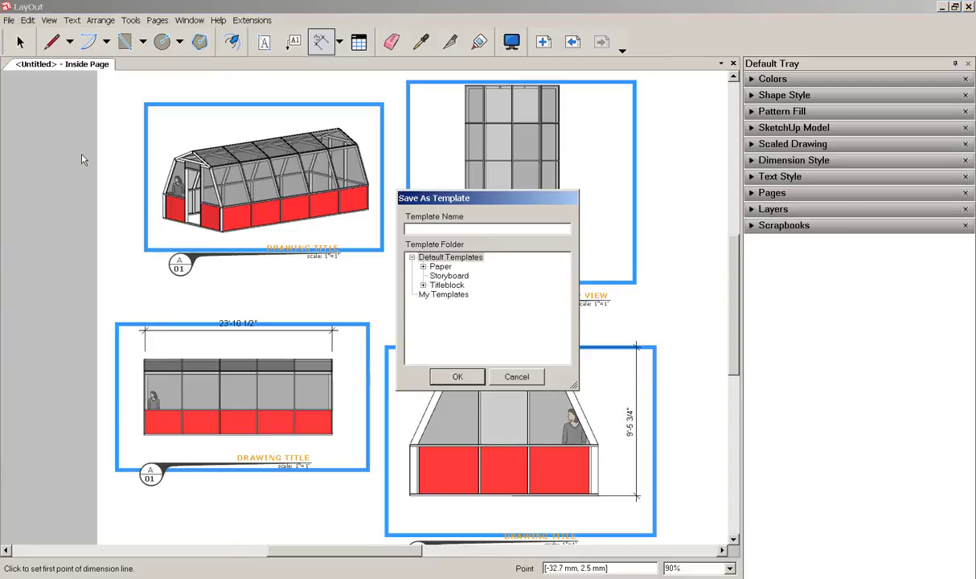
pyautogui.click(441, 294)
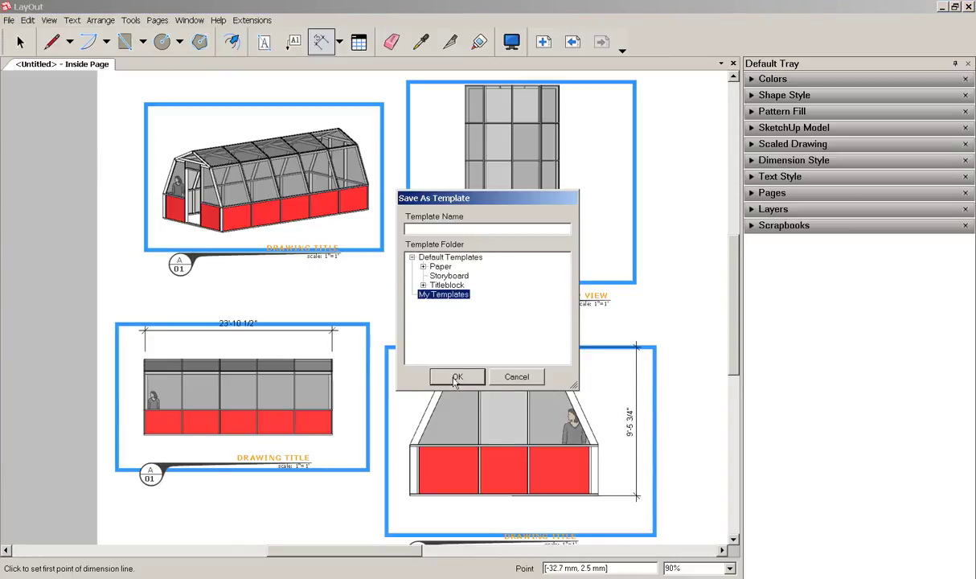
pyautogui.click(516, 377)
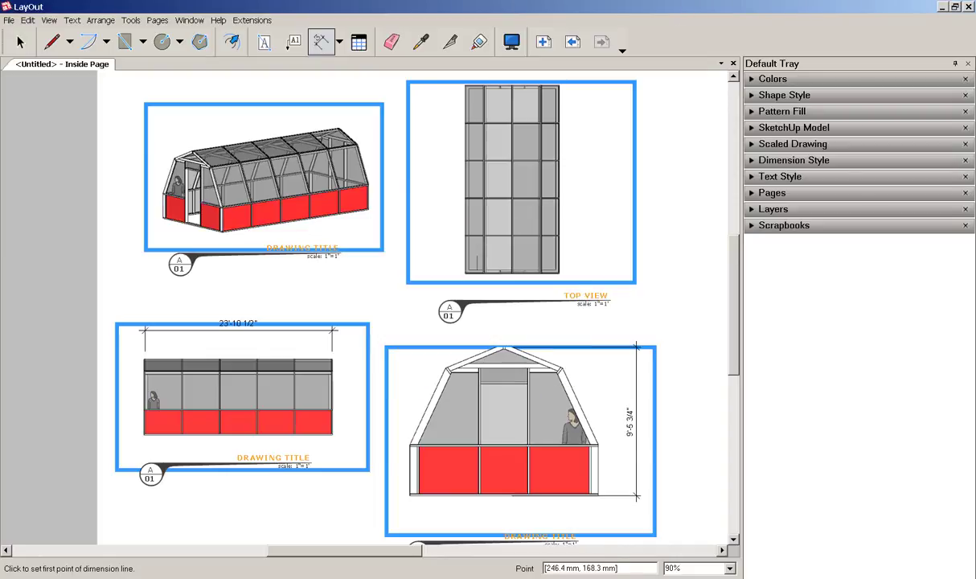